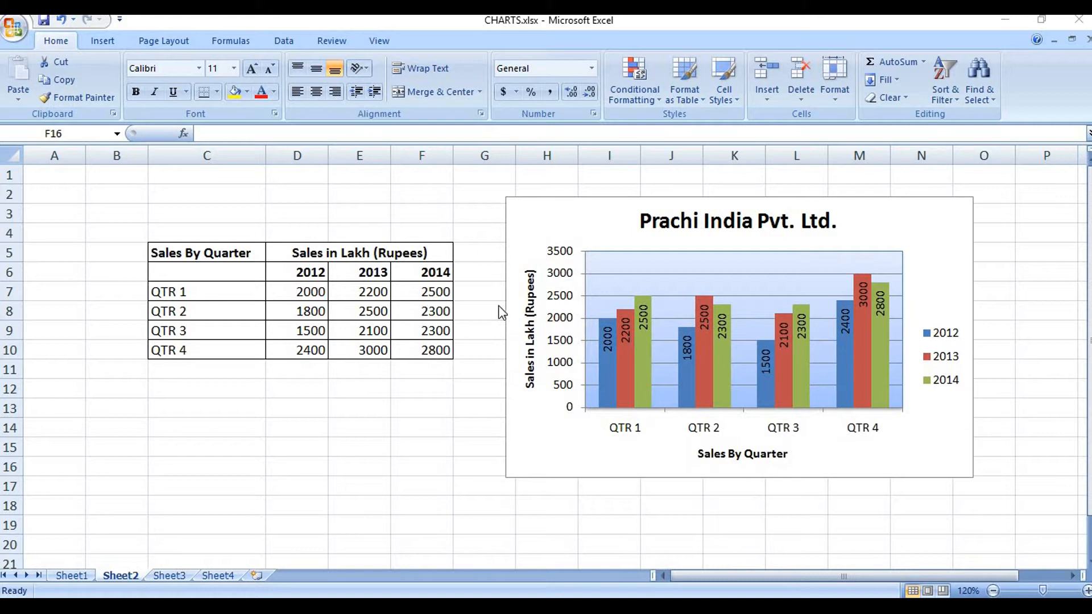
Step: Select the Prachi India Pvt. Ltd. sales chart and look over its design, layout and format tools
left_click(545, 200)
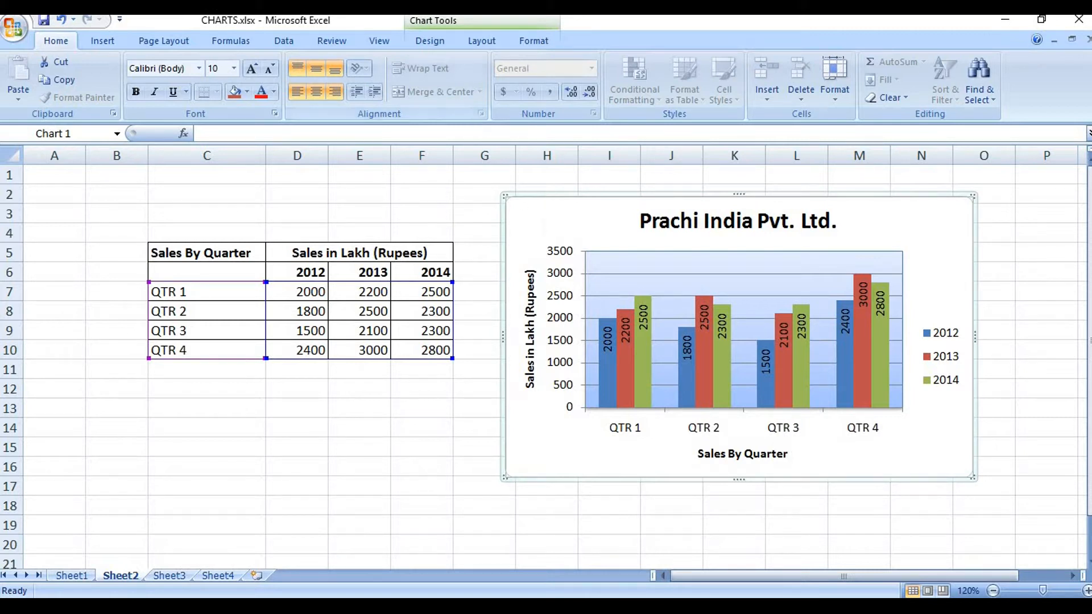
left_click(428, 42)
left_click(479, 41)
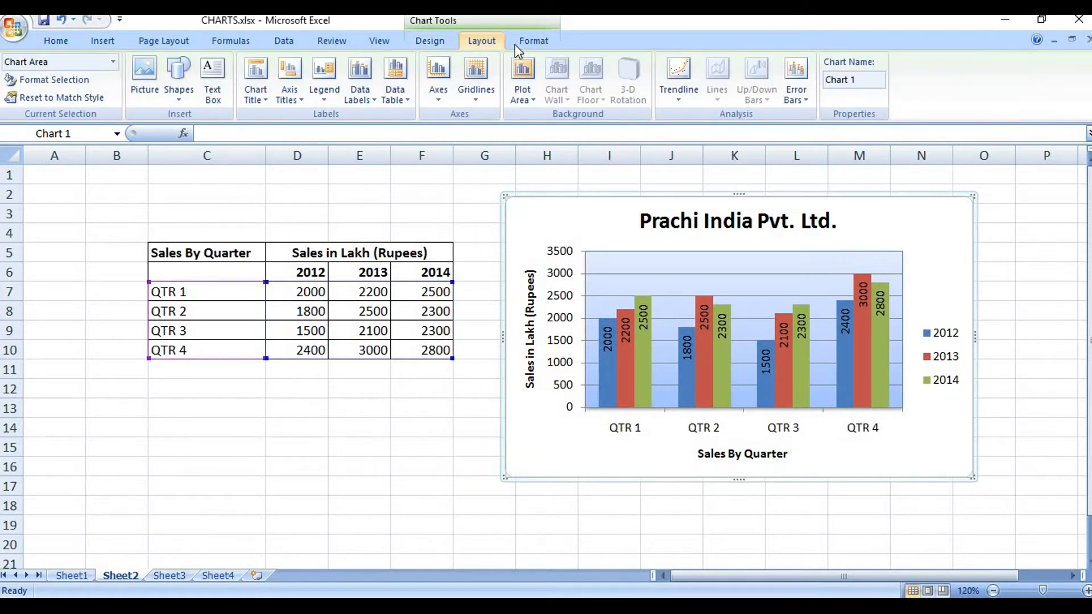
left_click(524, 40)
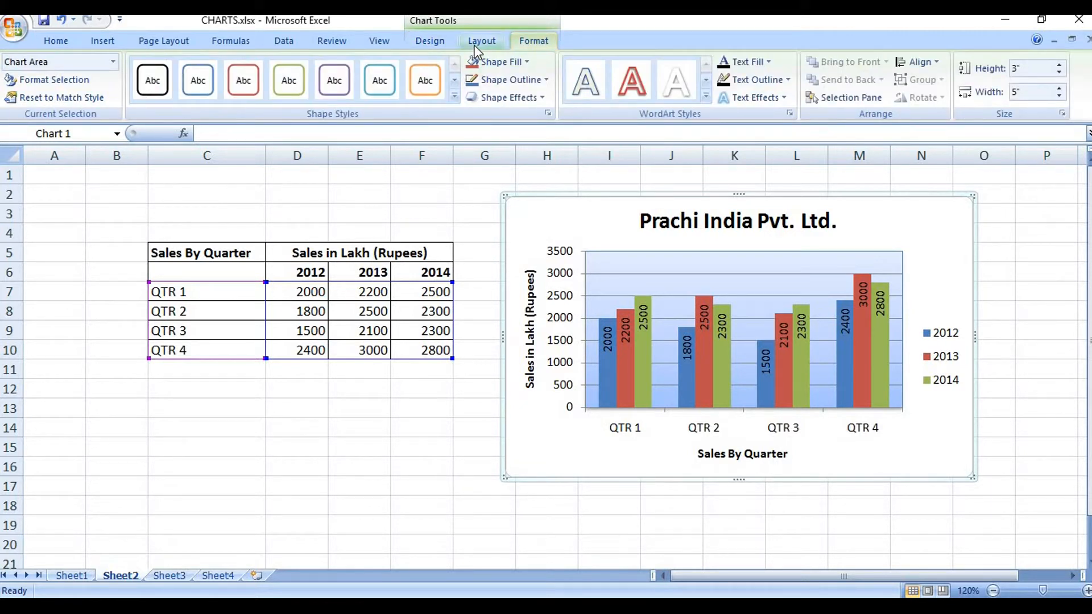
left_click(476, 44)
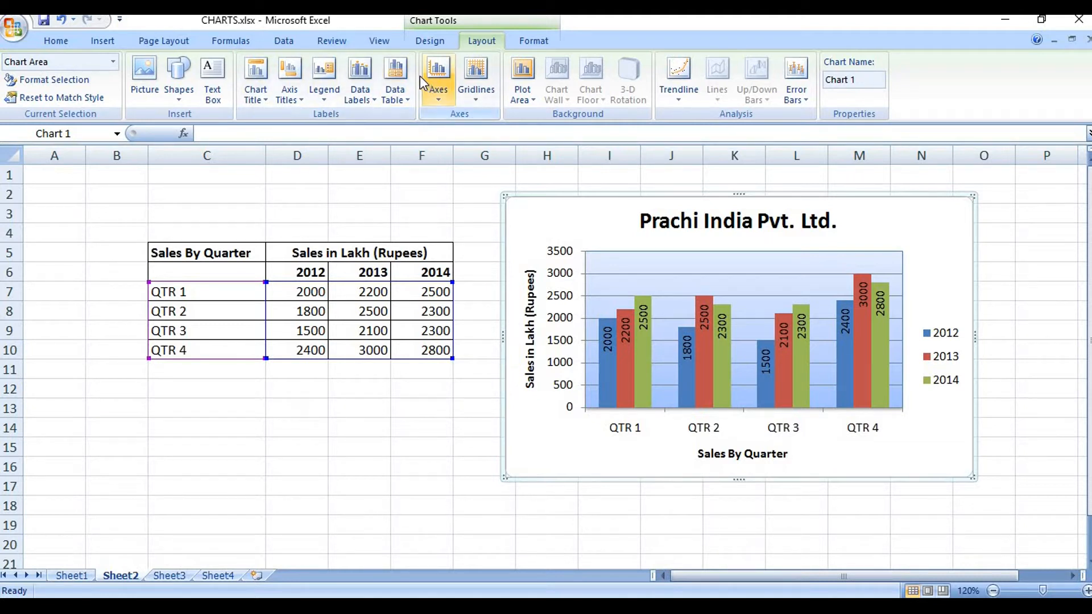
left_click(428, 42)
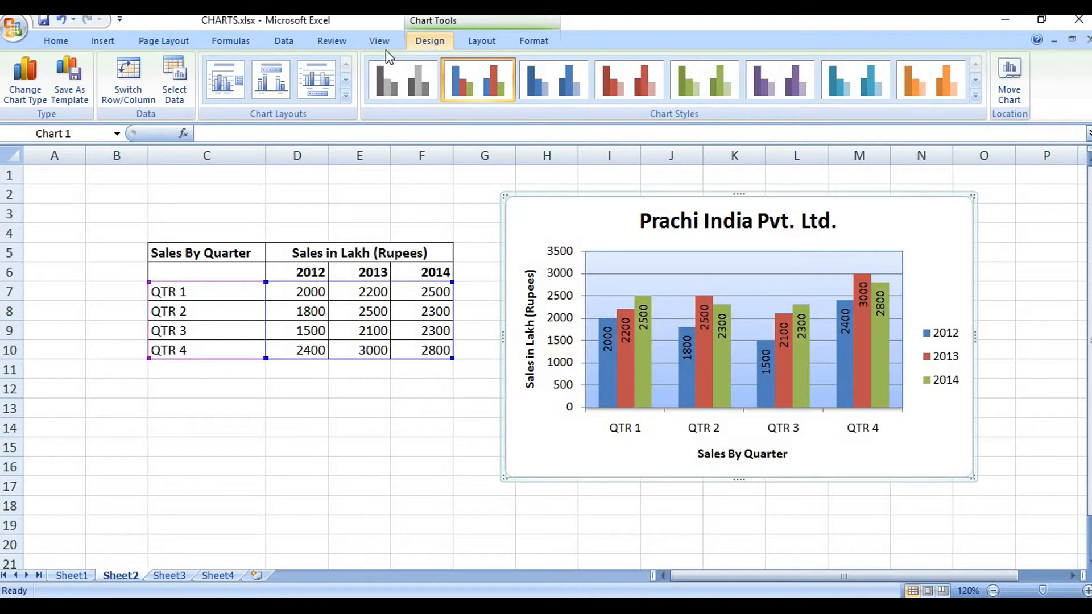
Step: Browse the chart type categories available for the sales chart, from Line through Radar and back to Column
left_click(30, 93)
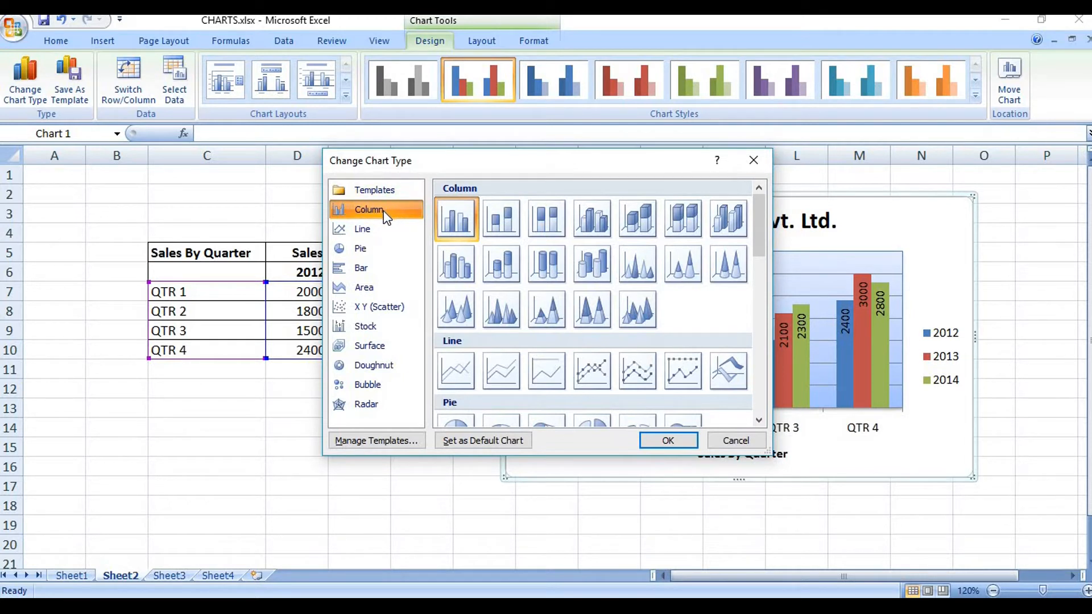
left_click(376, 232)
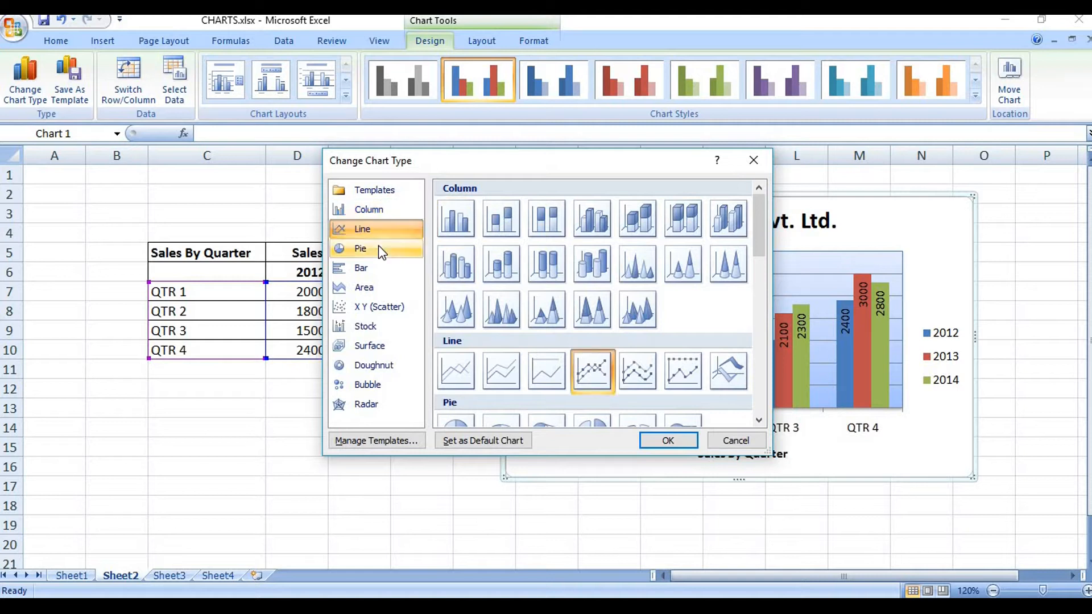
left_click(377, 249)
left_click(377, 267)
left_click(380, 287)
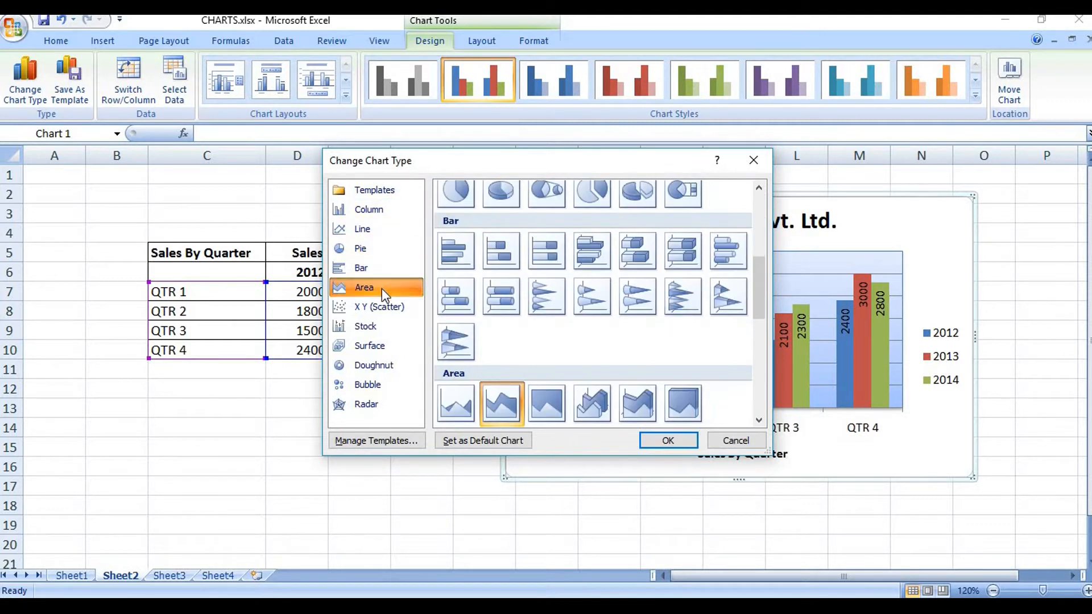
left_click(384, 307)
left_click(390, 329)
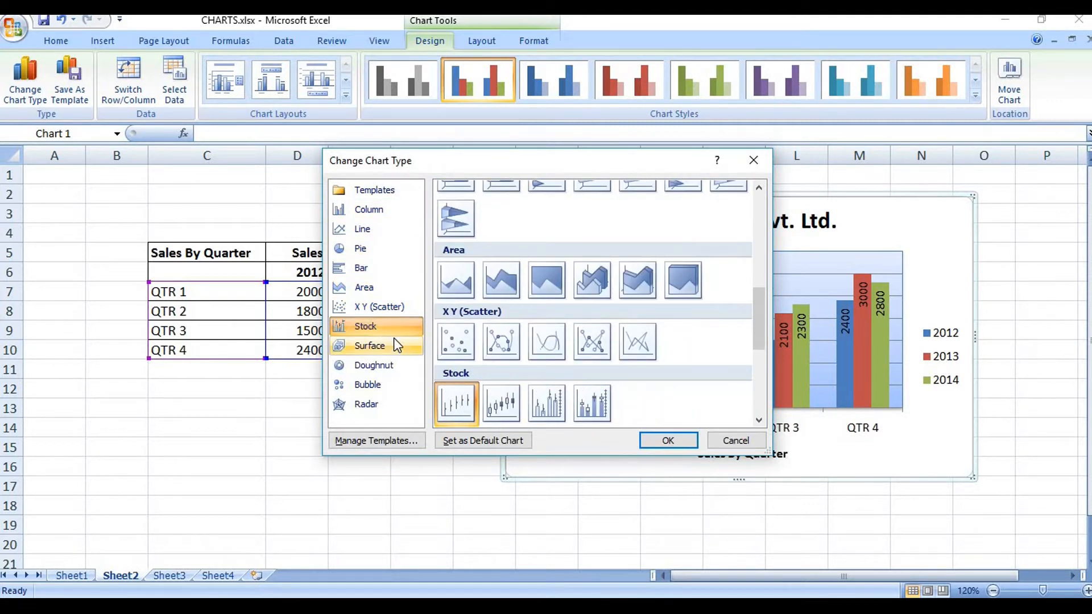
left_click(393, 343)
left_click(382, 384)
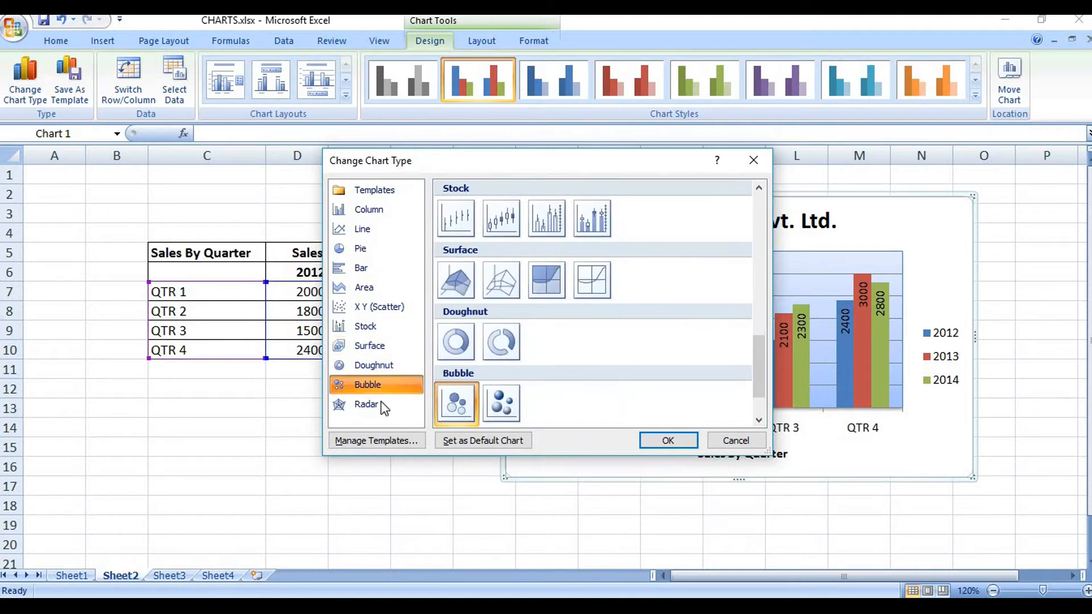
left_click(380, 405)
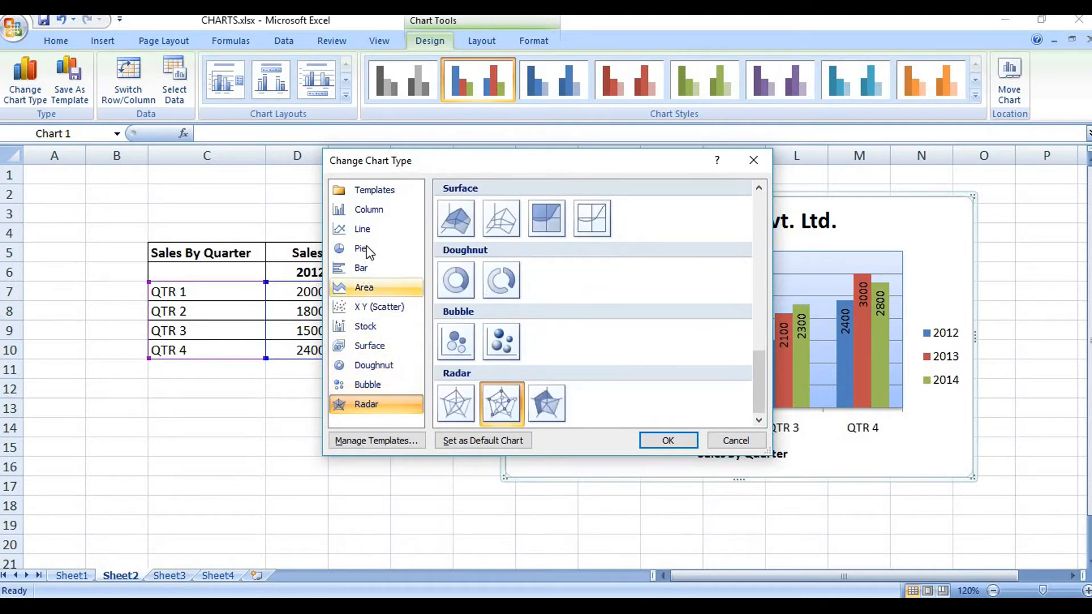
left_click(368, 210)
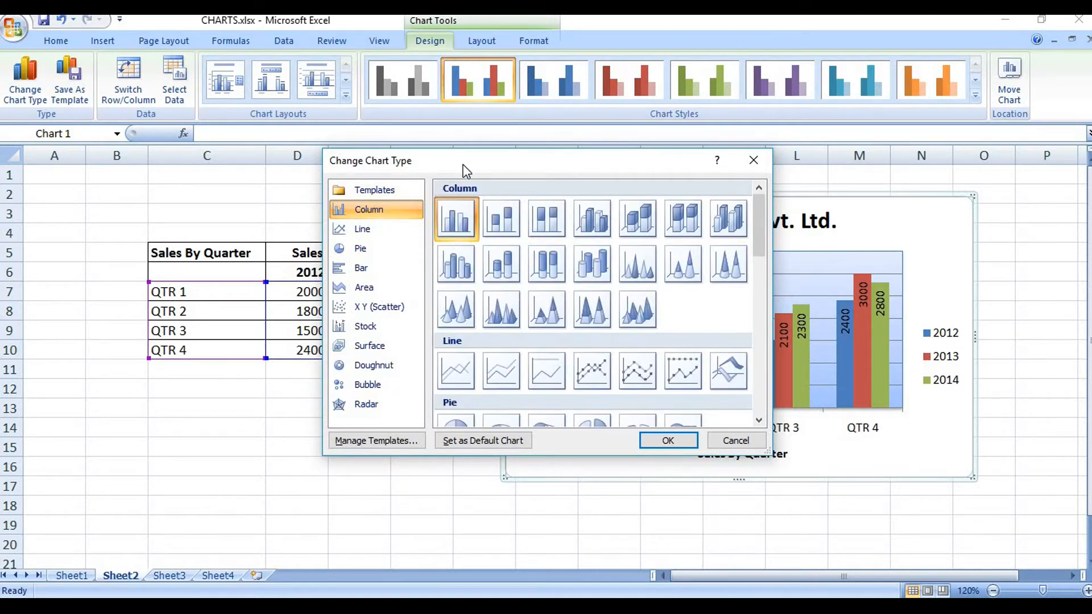
Step: Change the sales chart to a Stacked Line with Markers chart, keeping the chart in view while choosing
left_click_drag(458, 162, 262, 255)
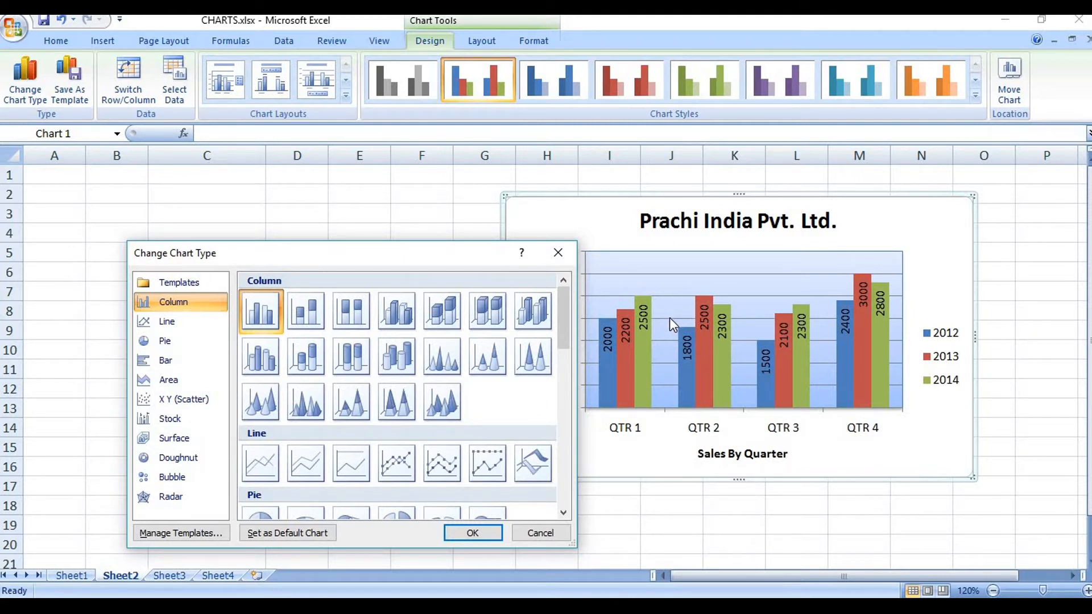
left_click(173, 327)
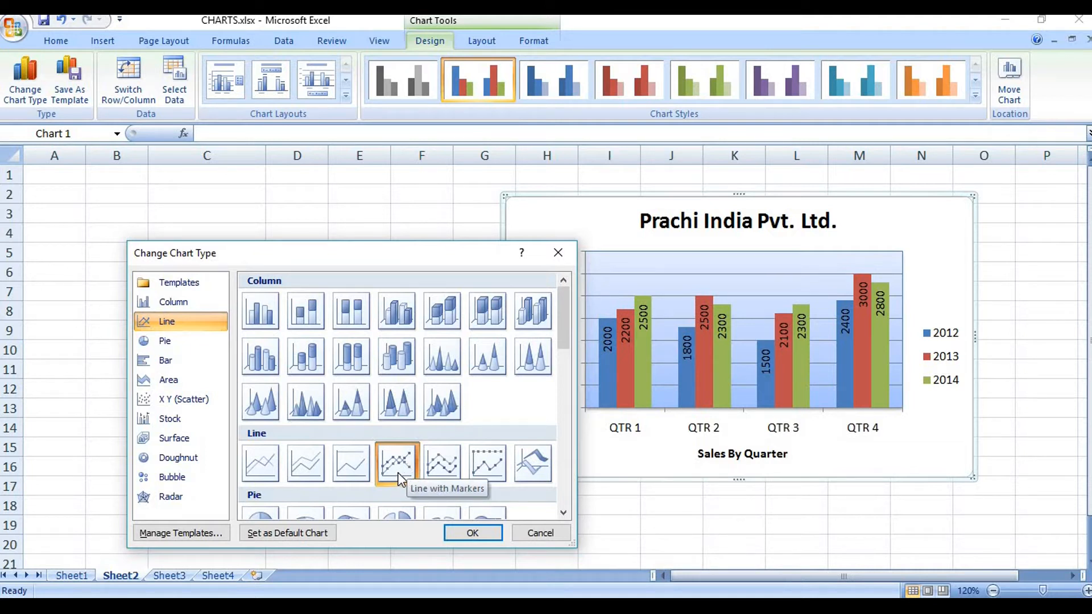
left_click(442, 469)
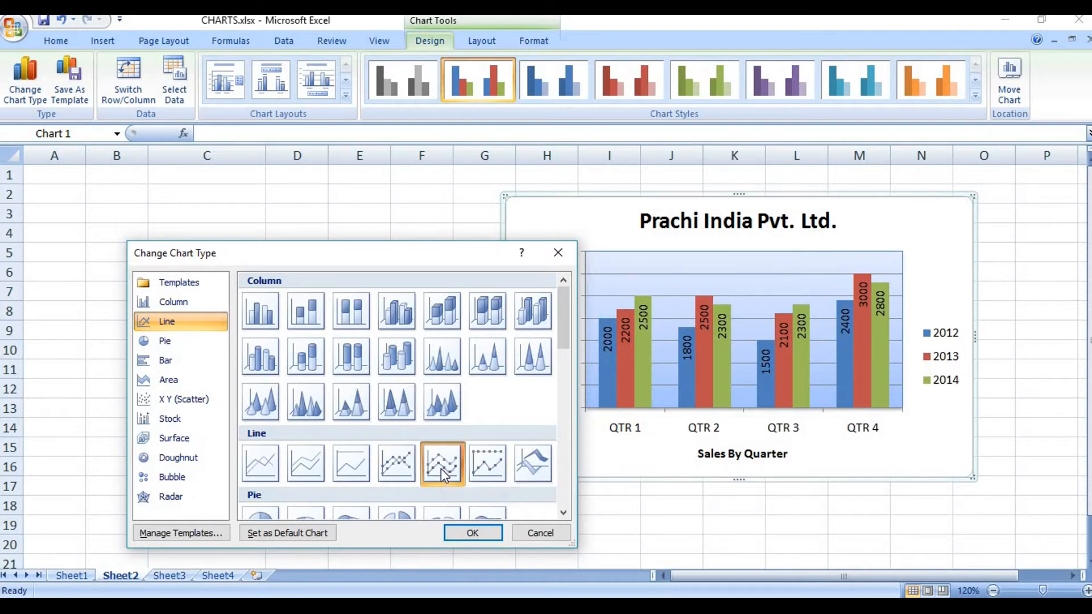
left_click(473, 532)
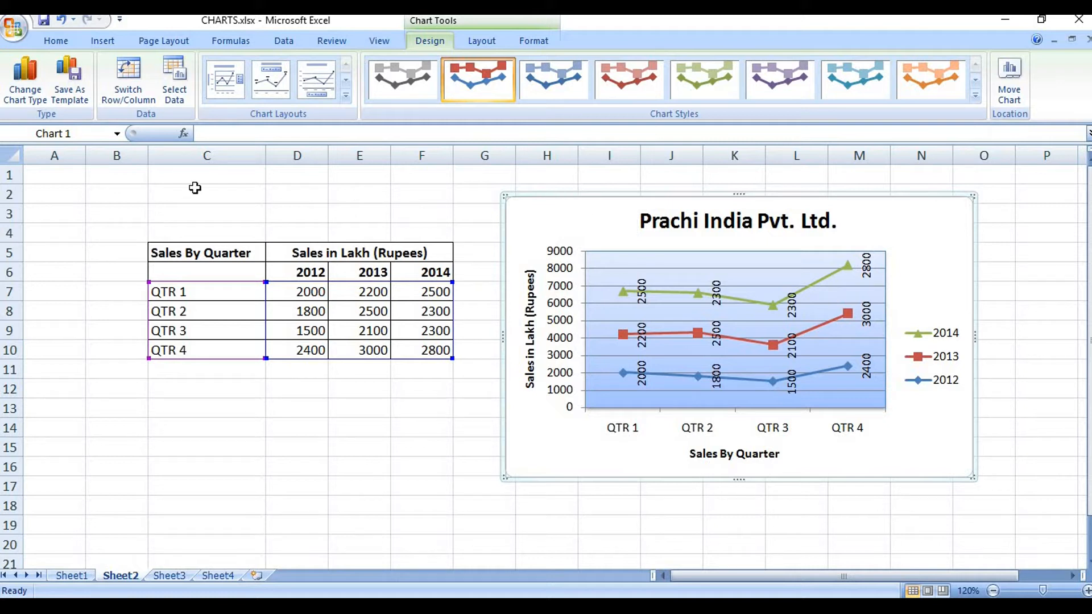
Step: Change the stacked line chart to a basic Pie chart and deselect it
left_click(32, 93)
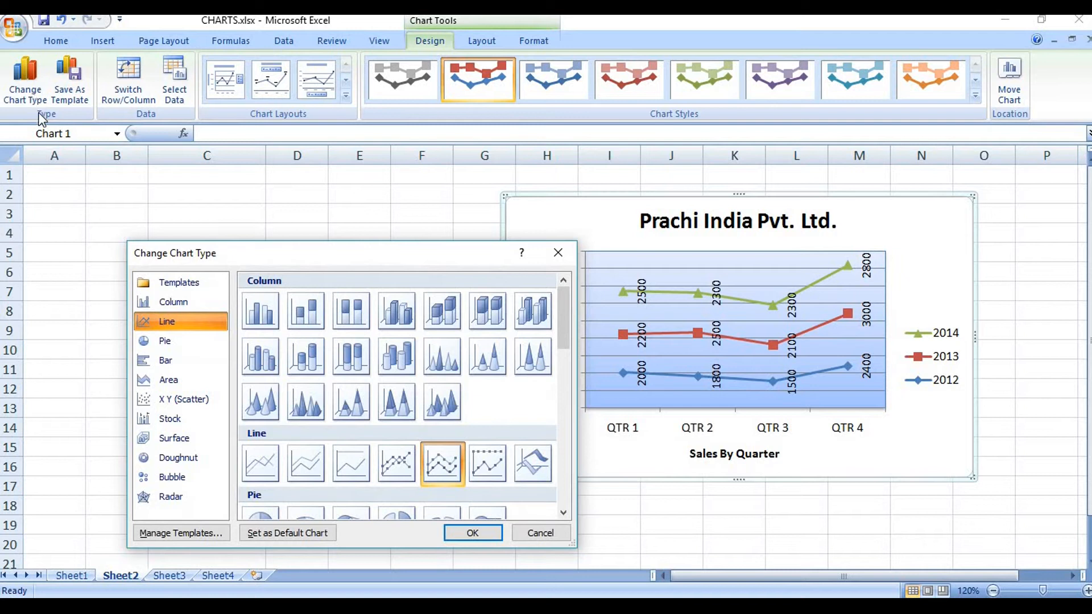
left_click(173, 346)
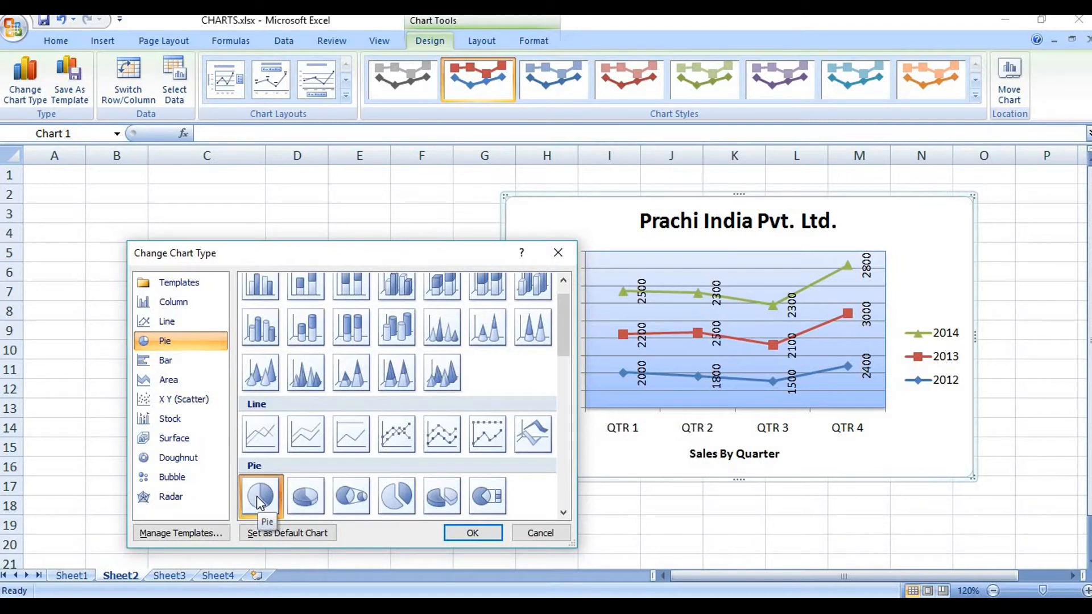
left_click(473, 533)
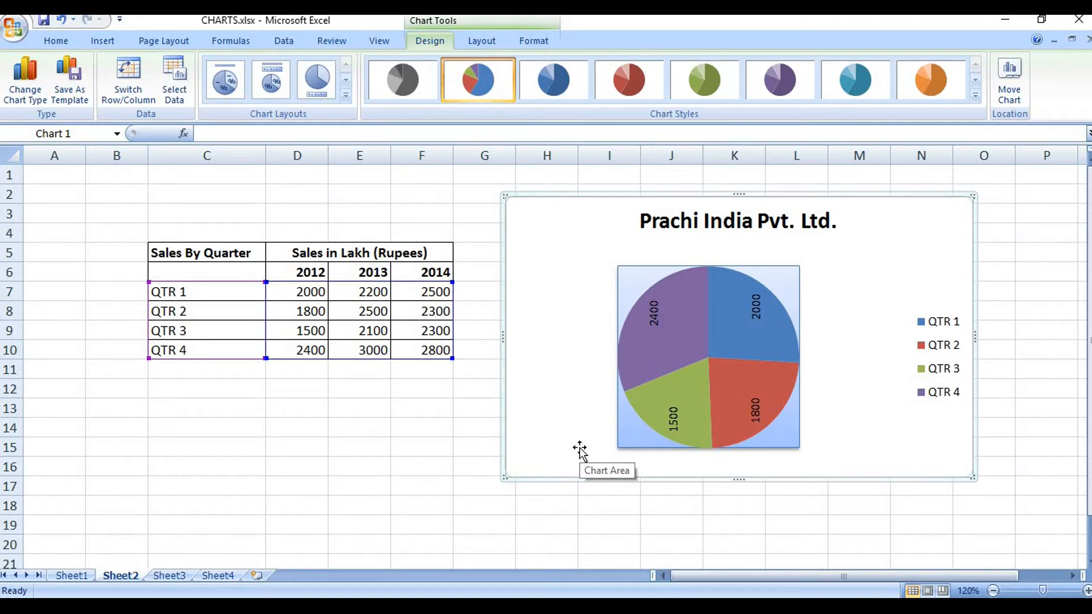
left_click(386, 412)
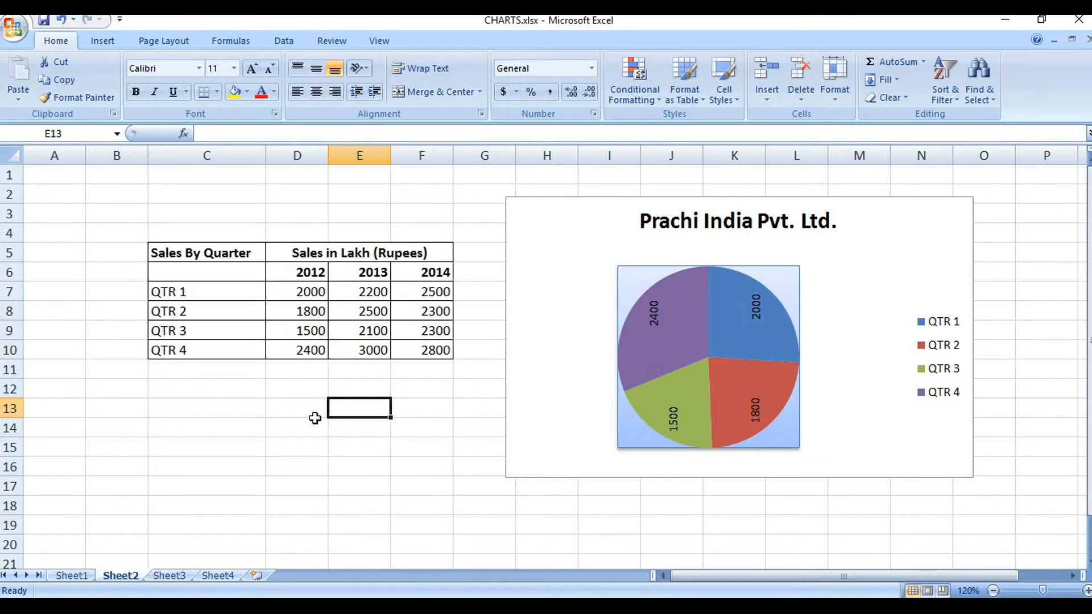
Step: Select the pie chart and change its type to Clustered Column
left_click(588, 205)
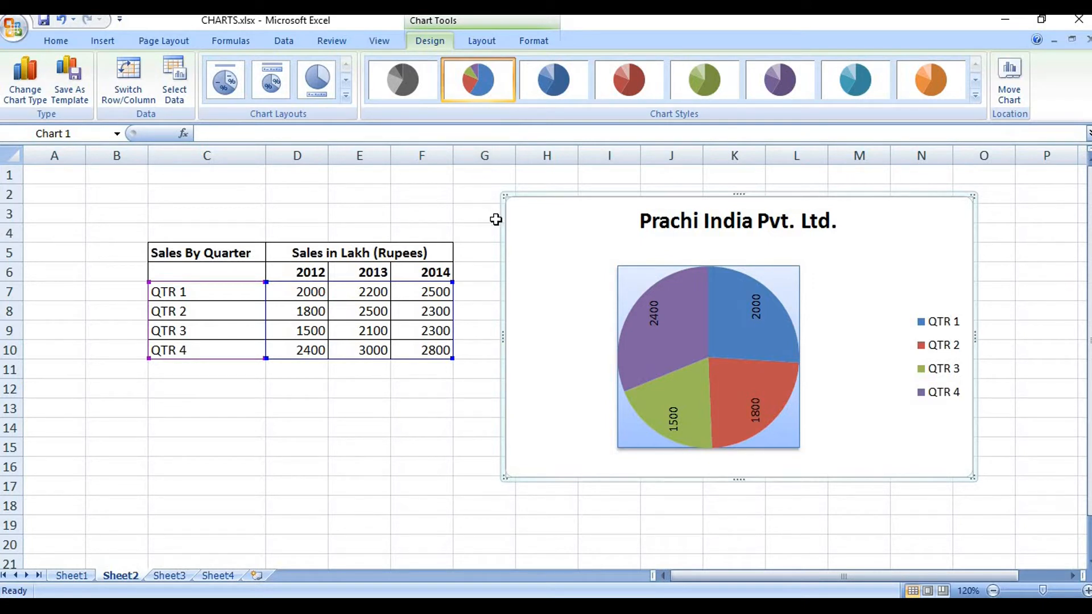
left_click(21, 95)
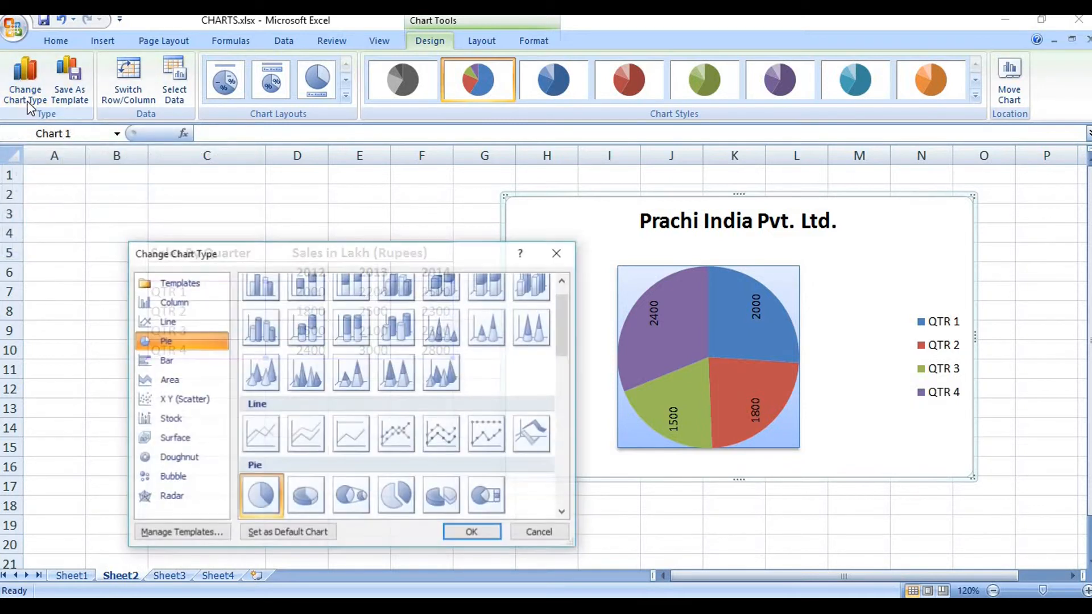
left_click(191, 295)
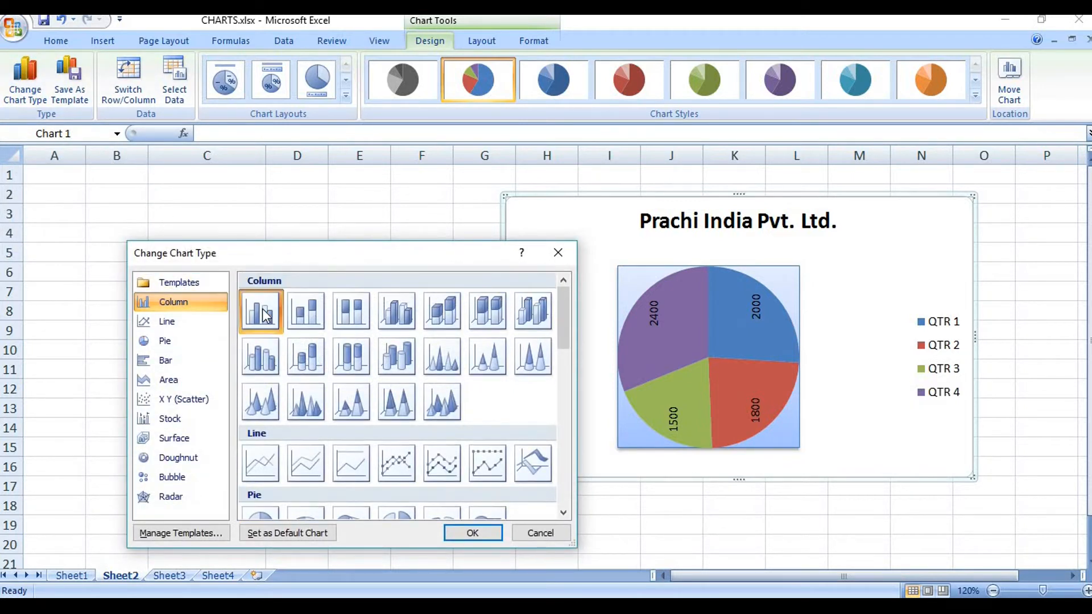
left_click(461, 533)
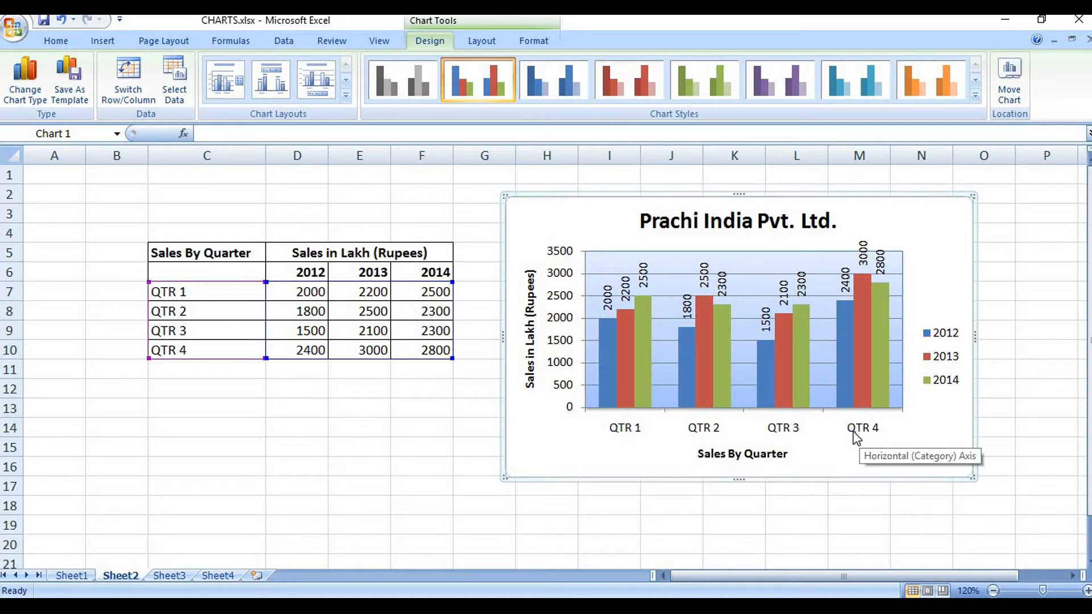
Step: Change the clustered column chart to the Stacked Pyramid type
left_click(19, 102)
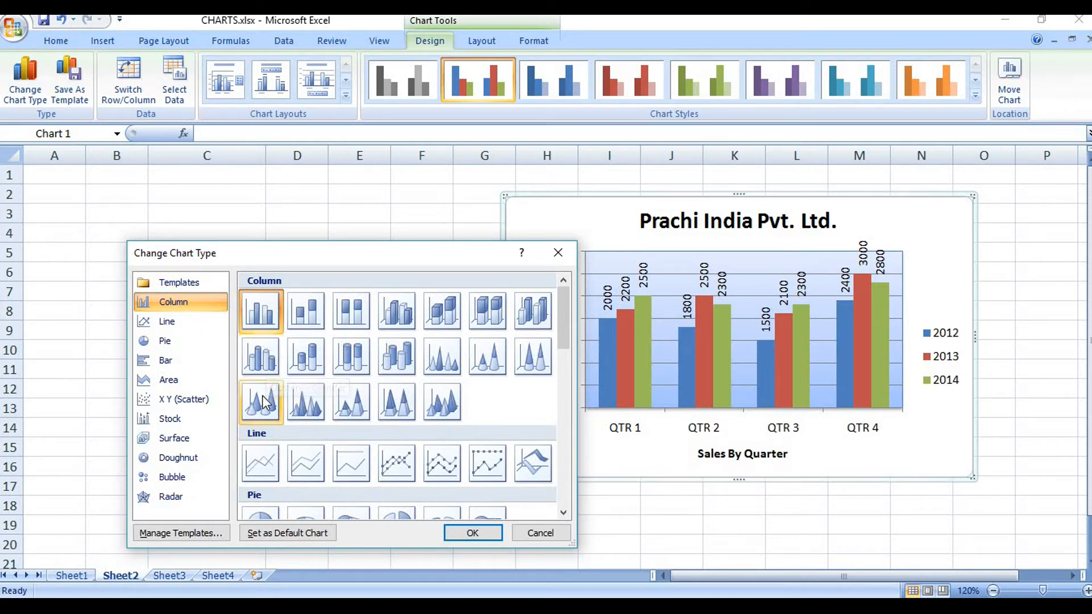
left_click(352, 406)
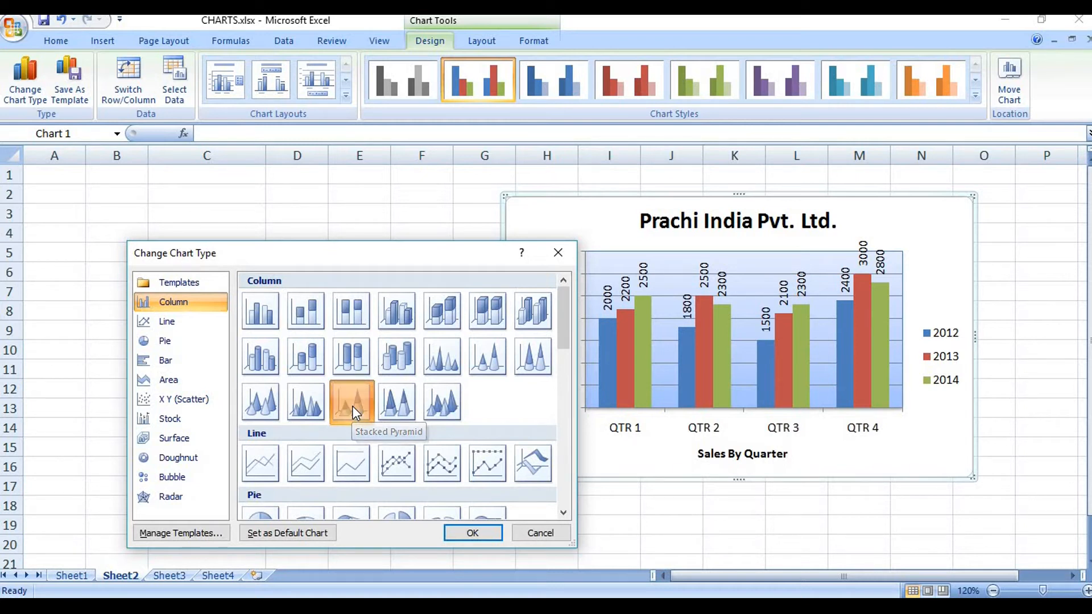
left_click(471, 540)
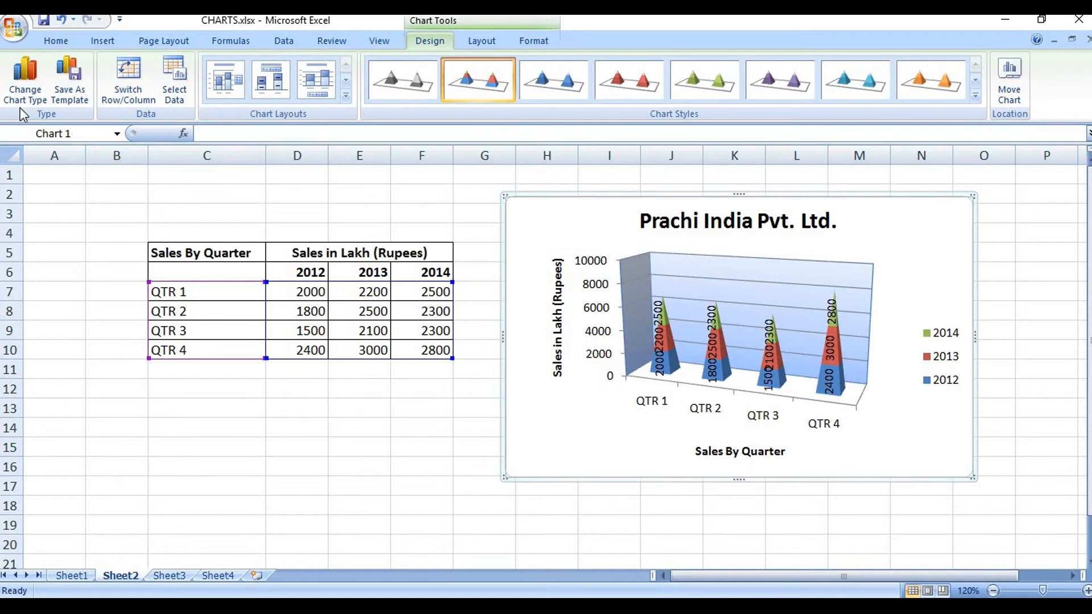
Step: Change the stacked pyramid chart to the 3-D Cone column type
left_click(25, 76)
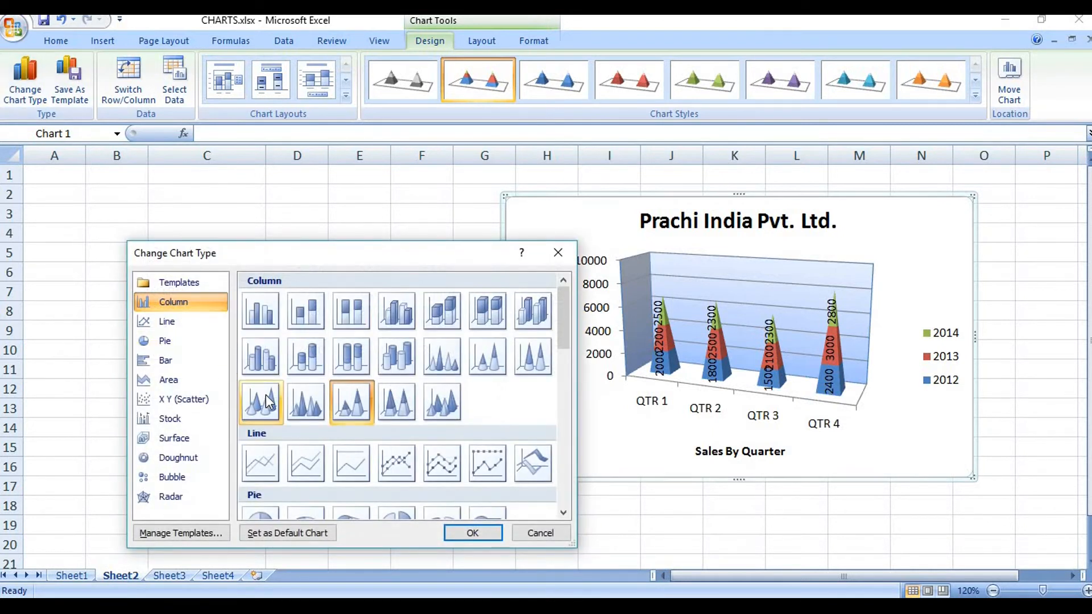
left_click(267, 401)
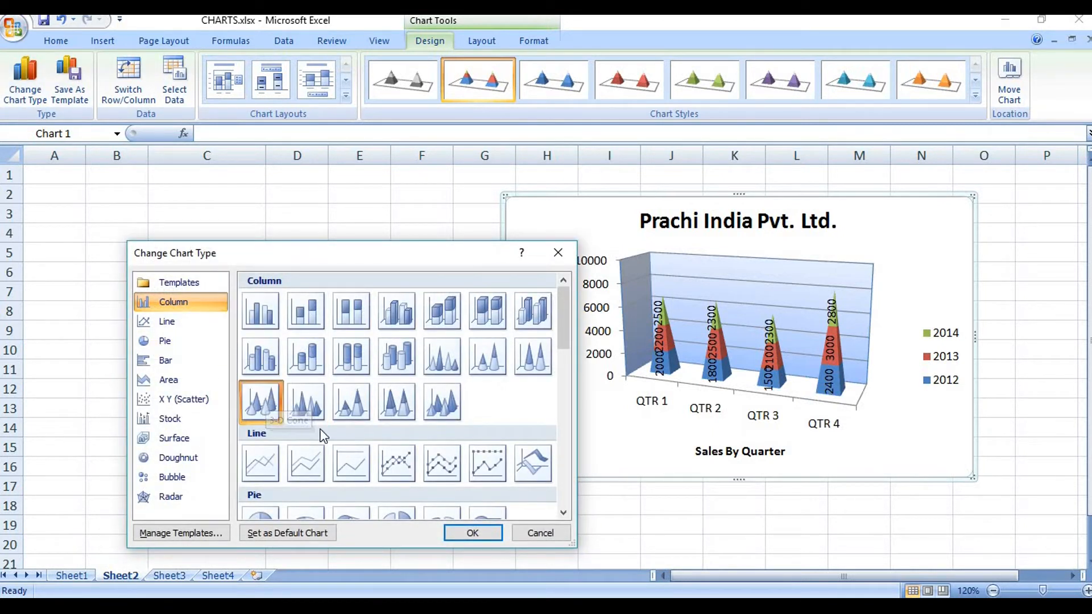
left_click(469, 532)
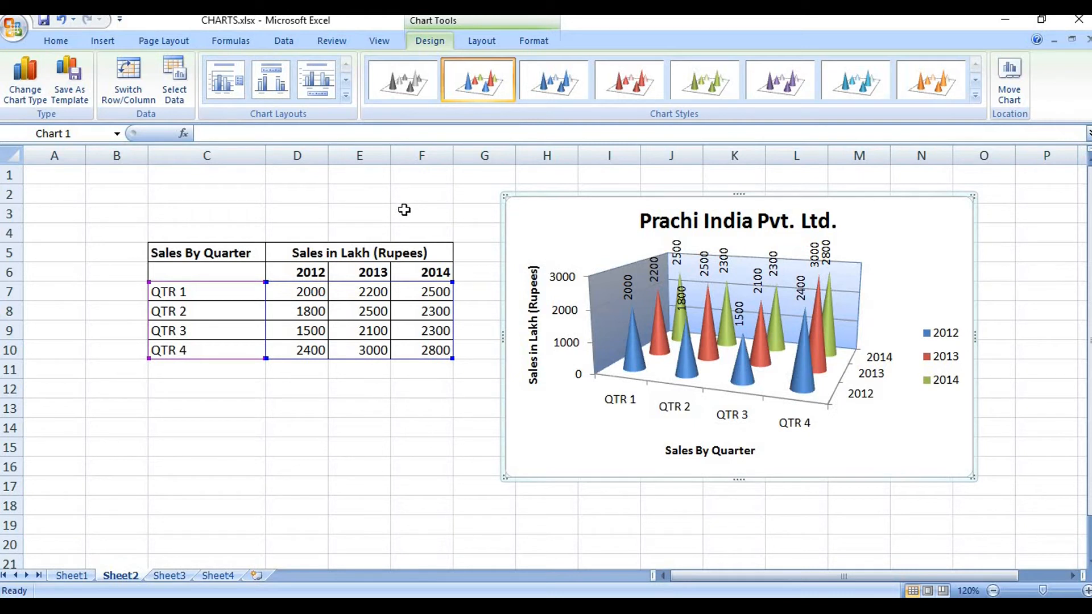
Step: Change the 3-D cone chart to the Line with Markers type
left_click(35, 97)
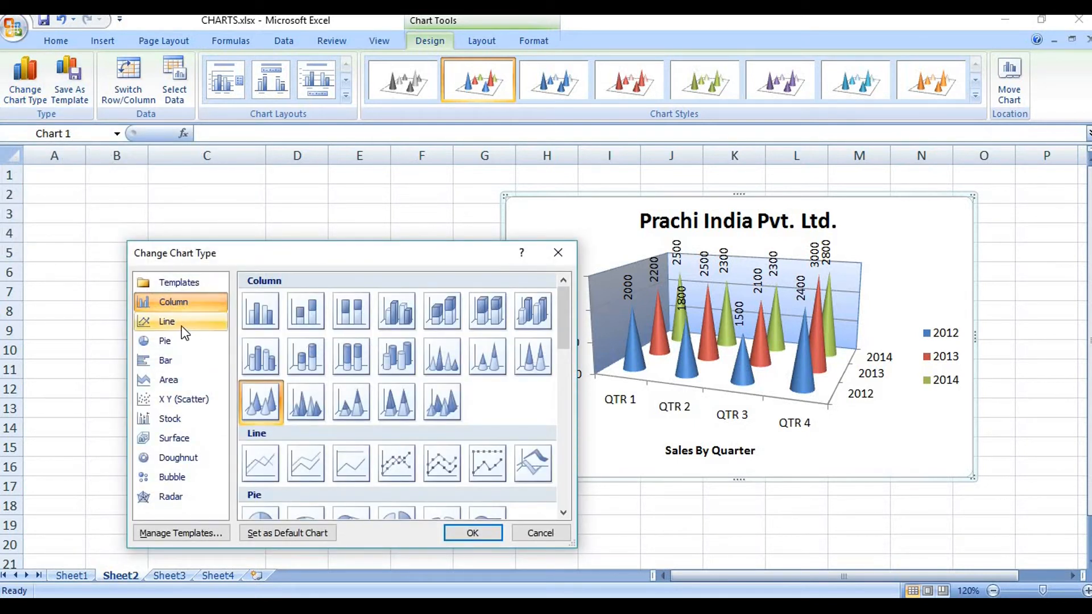
left_click(182, 322)
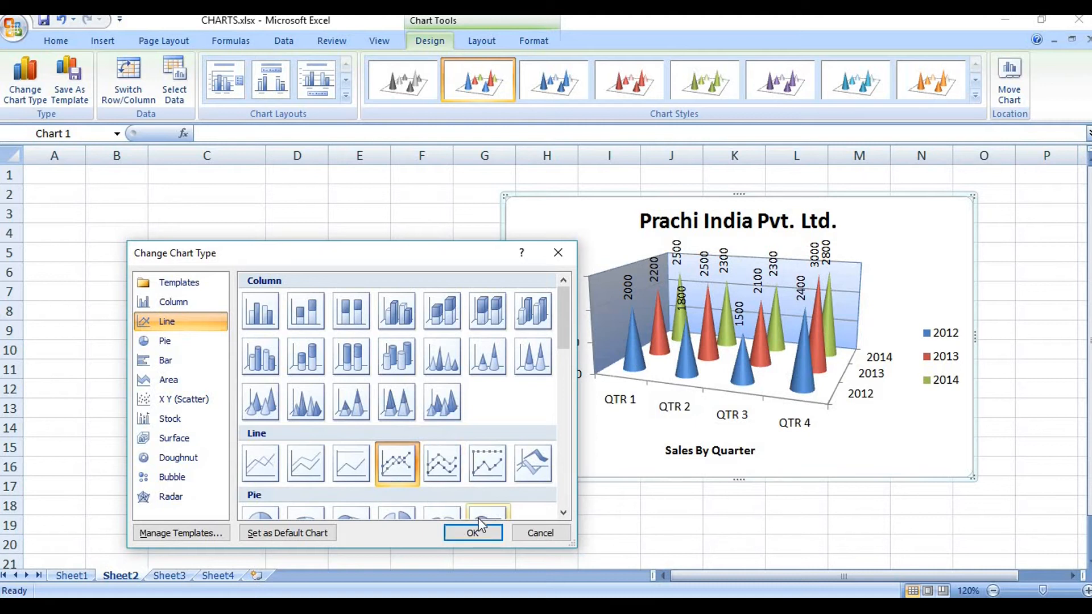
left_click(472, 532)
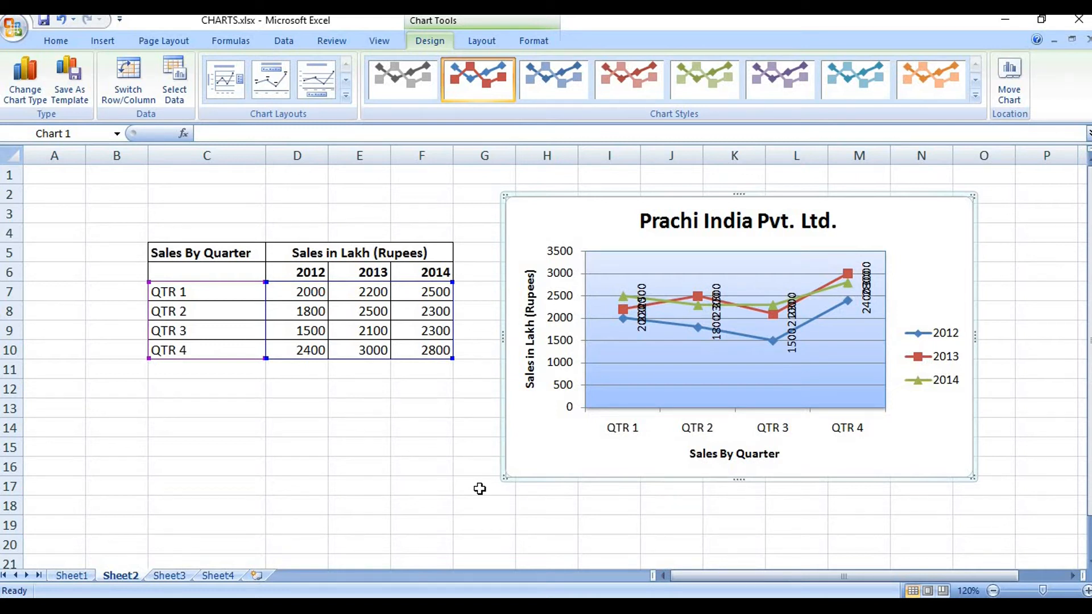
Step: Change the line chart to the basic Pie chart type
left_click(16, 98)
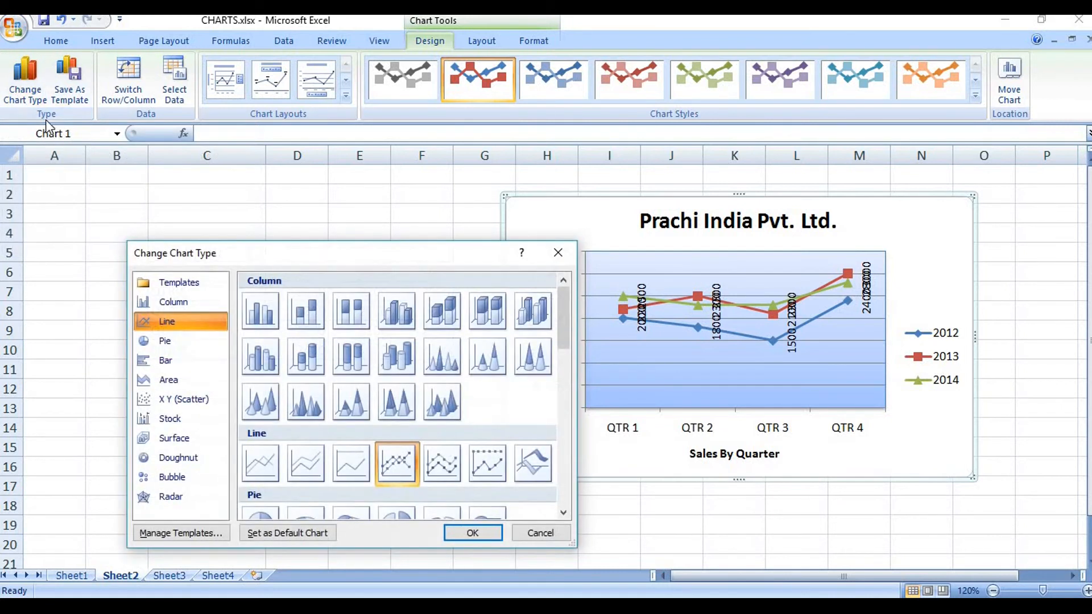
left_click(183, 347)
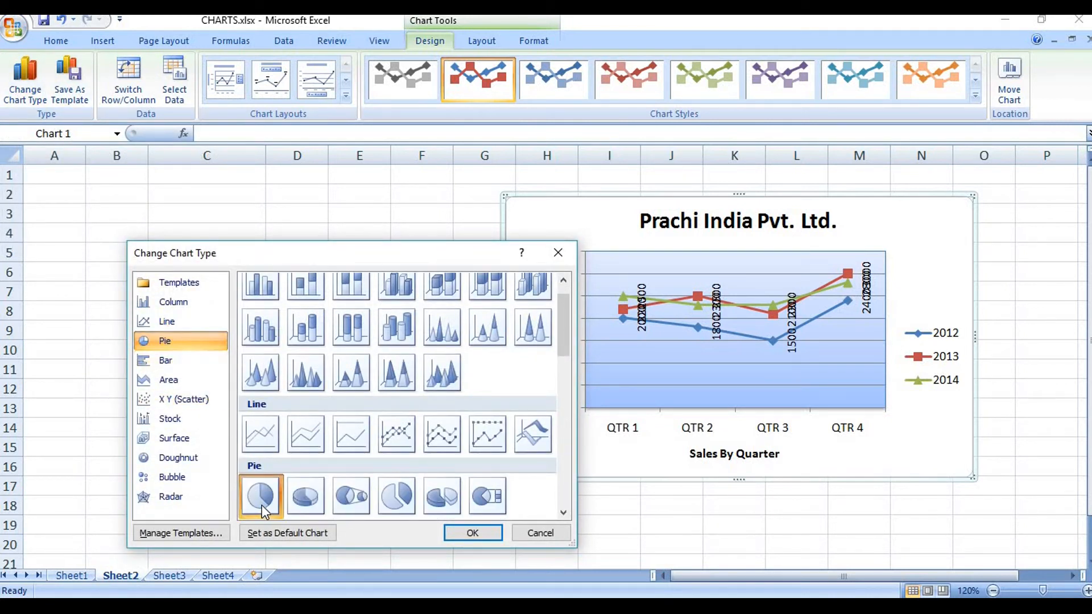
left_click(467, 531)
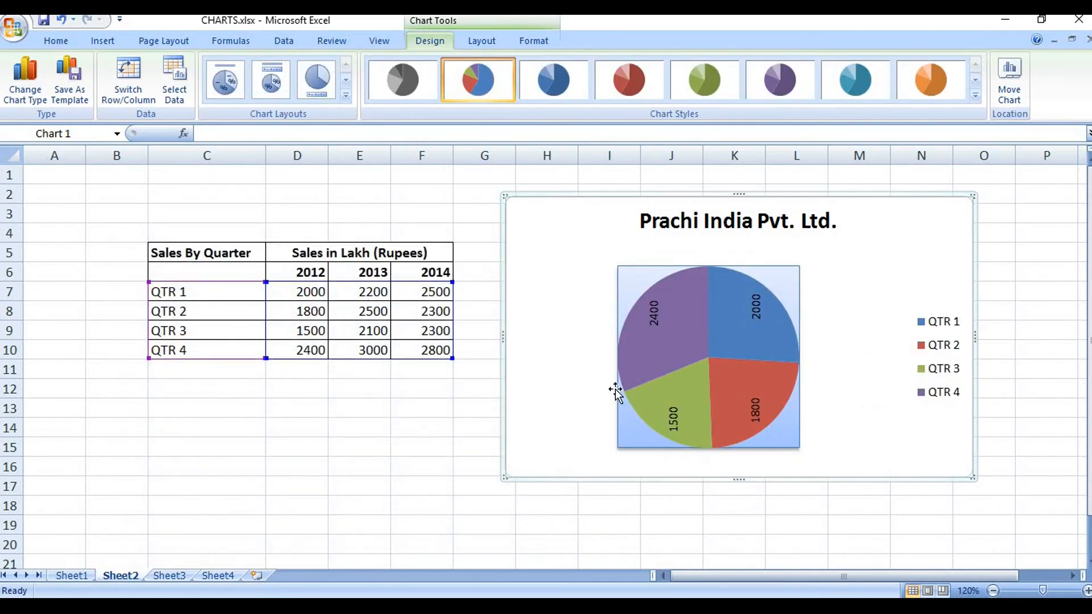
Step: Change the pie chart to the basic Doughnut chart type
left_click(31, 100)
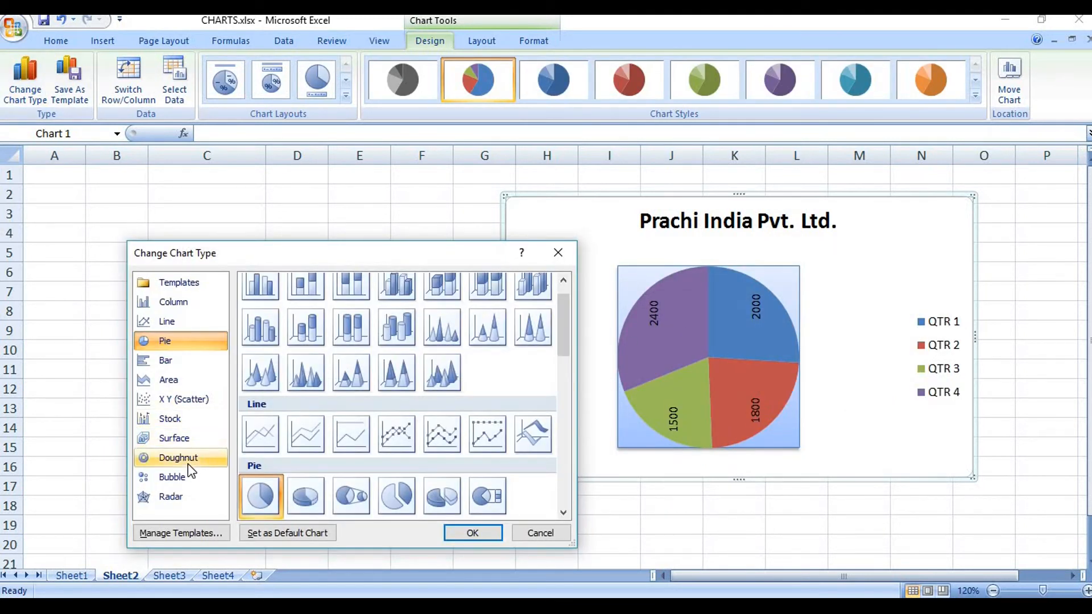
left_click(189, 463)
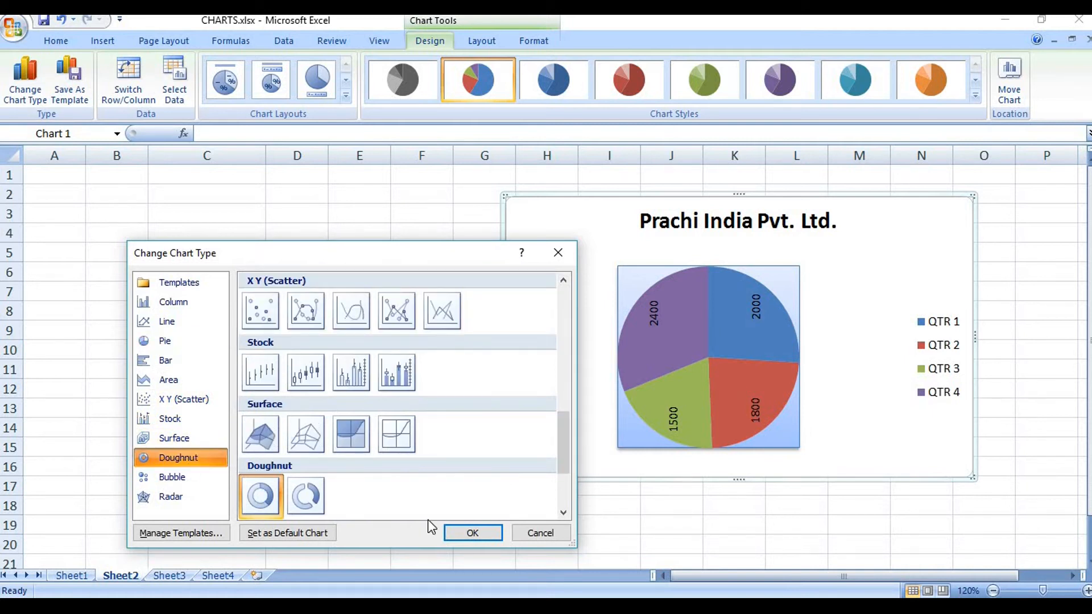
left_click(458, 534)
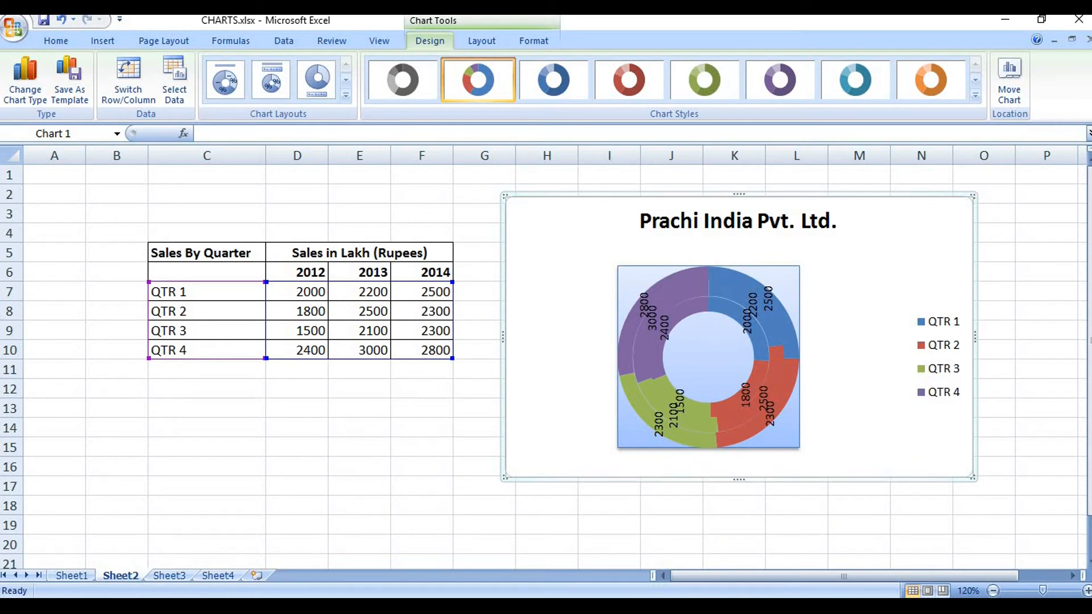
Step: Change the doughnut chart to the Clustered Column type
left_click(25, 80)
left_click(171, 303)
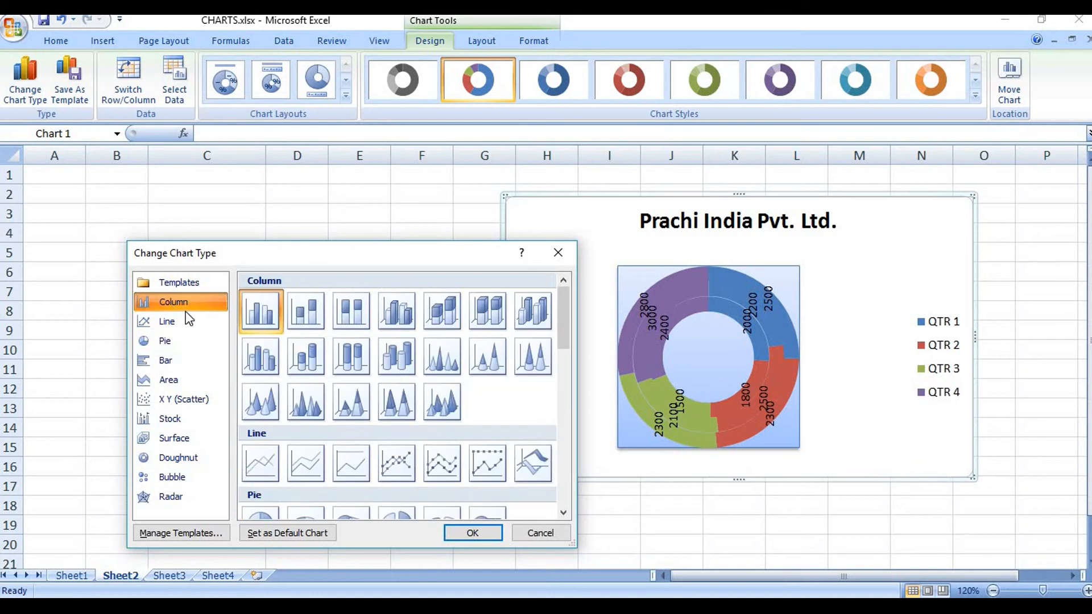
left_click(481, 531)
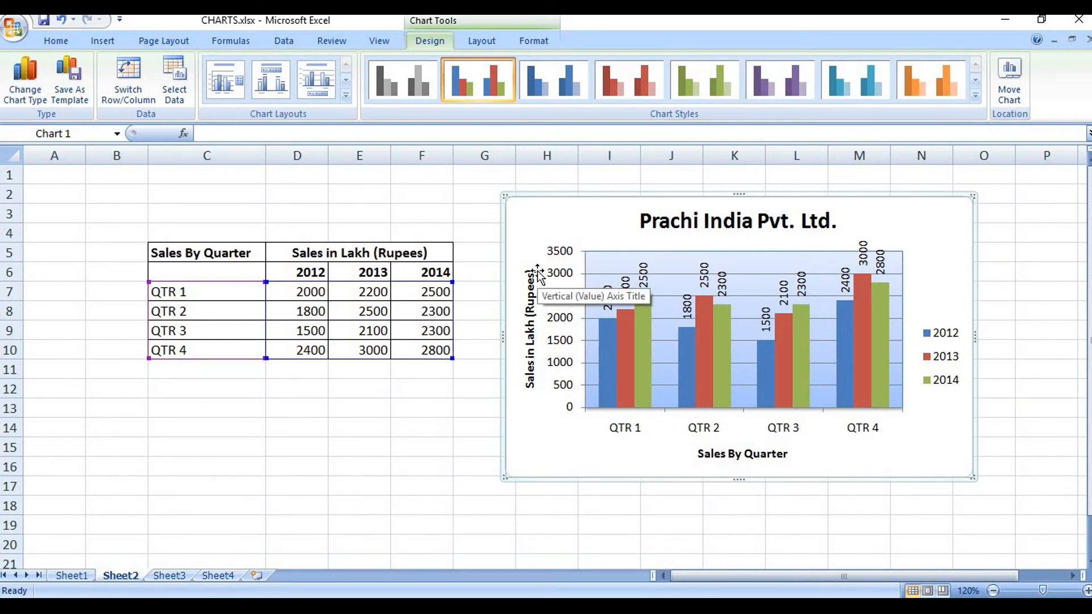
Step: Change the clustered column chart to the Clustered Bar type
left_click(41, 93)
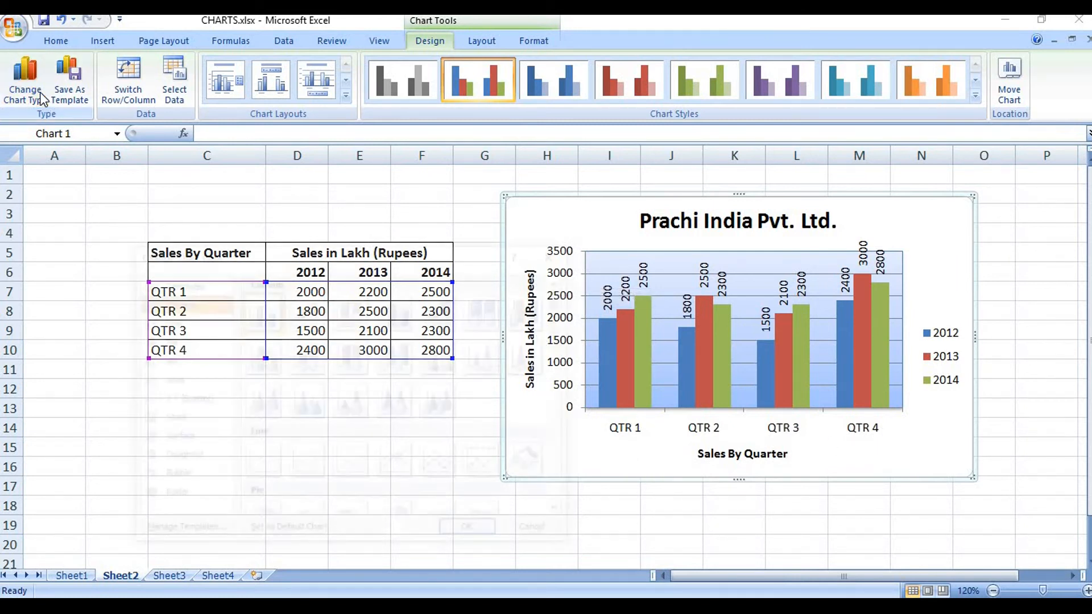
left_click(164, 364)
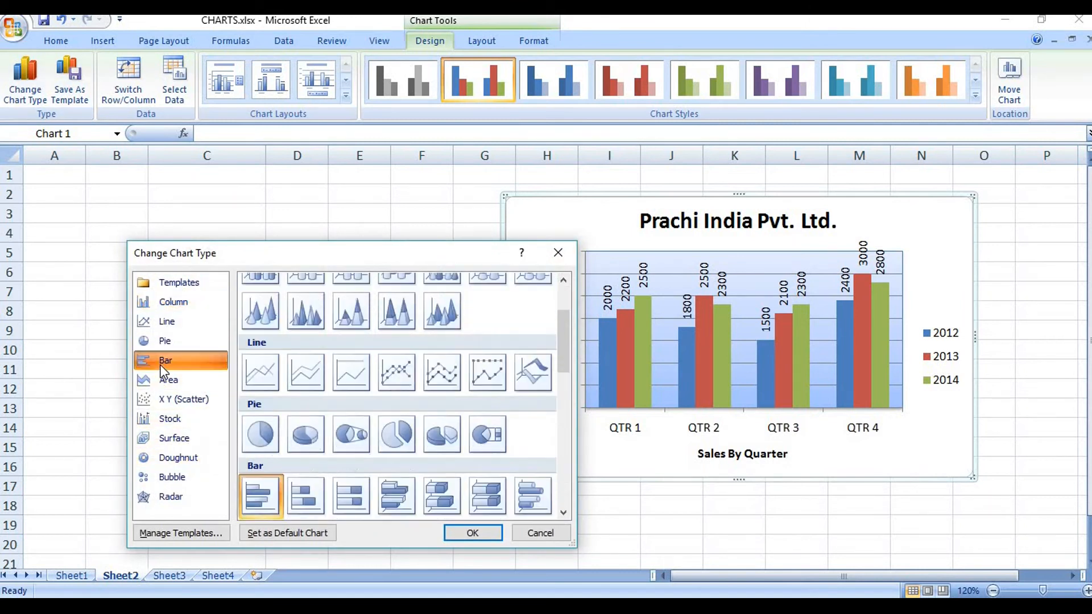
left_click(485, 533)
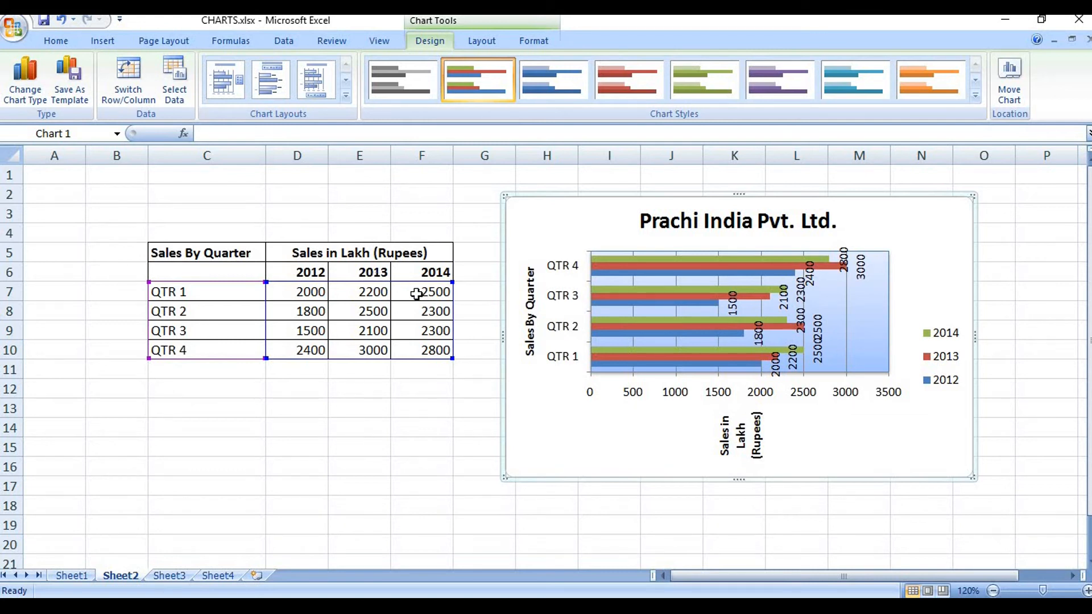
Step: Change the bar chart back to the Clustered Column type
left_click(32, 98)
left_click(176, 301)
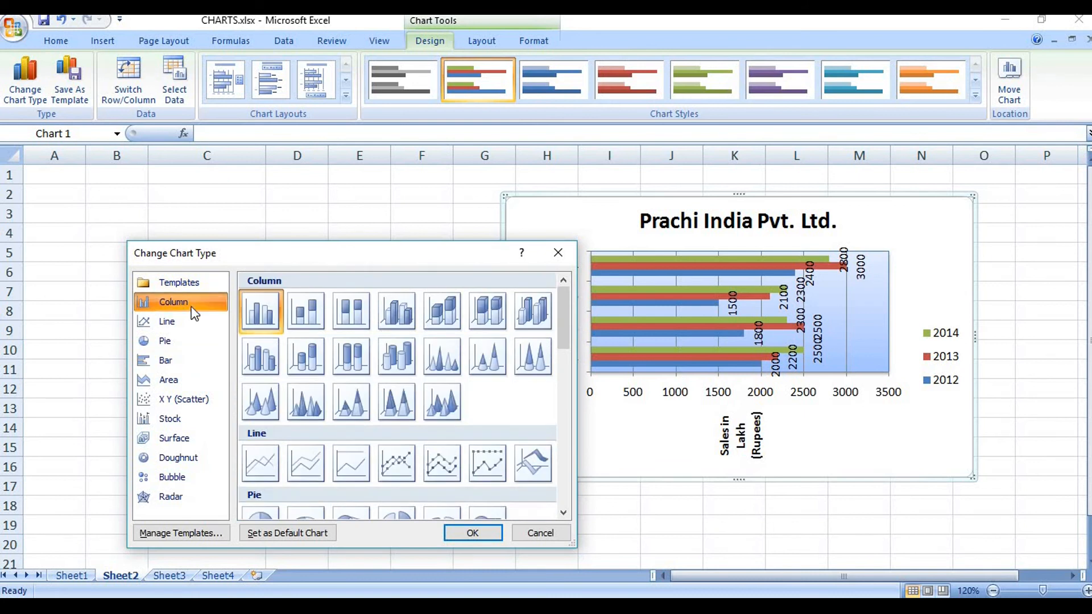
left_click(473, 533)
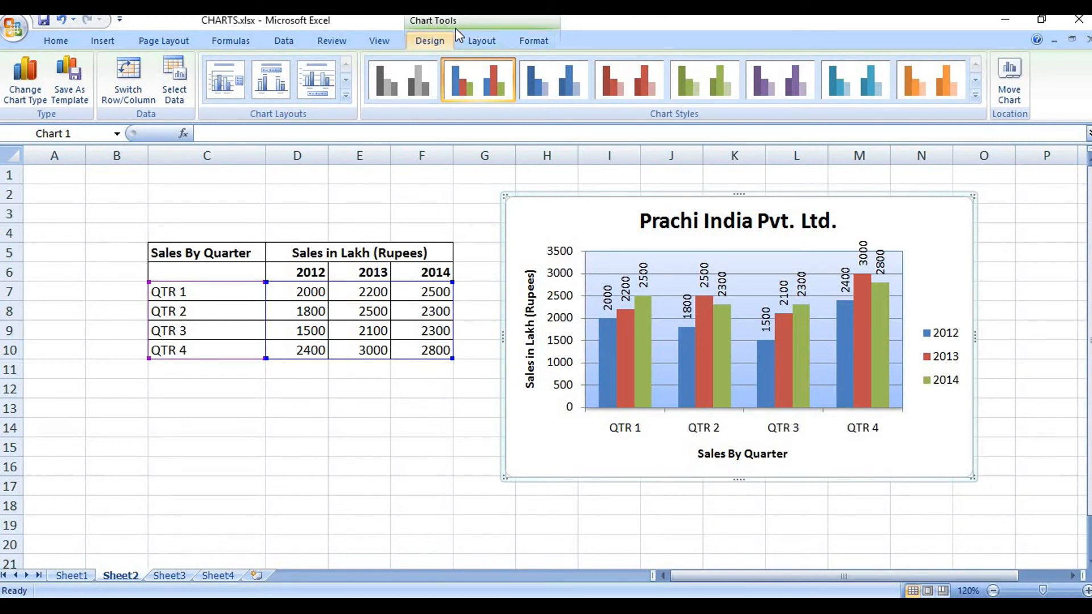
Step: Apply the red shape style from the fifth row of the style gallery to the chart's plot area
left_click(525, 43)
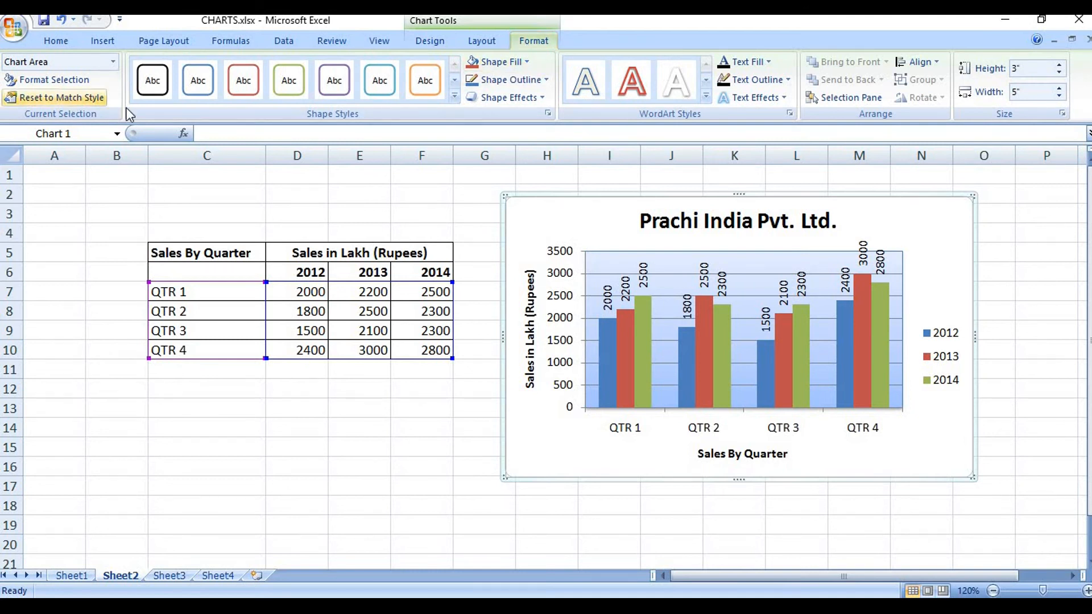
left_click(614, 256)
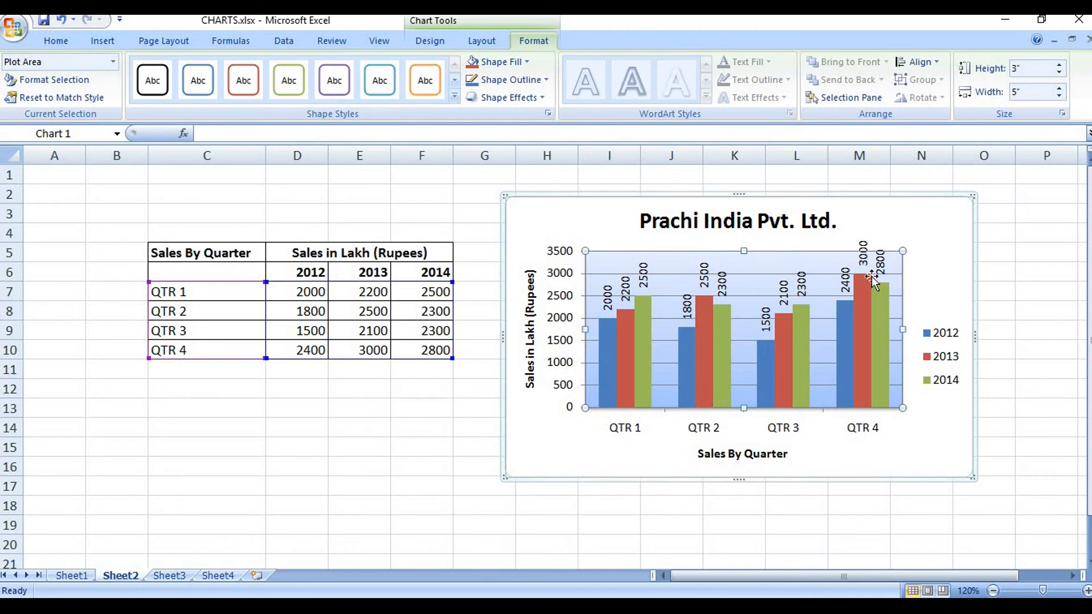
left_click(454, 97)
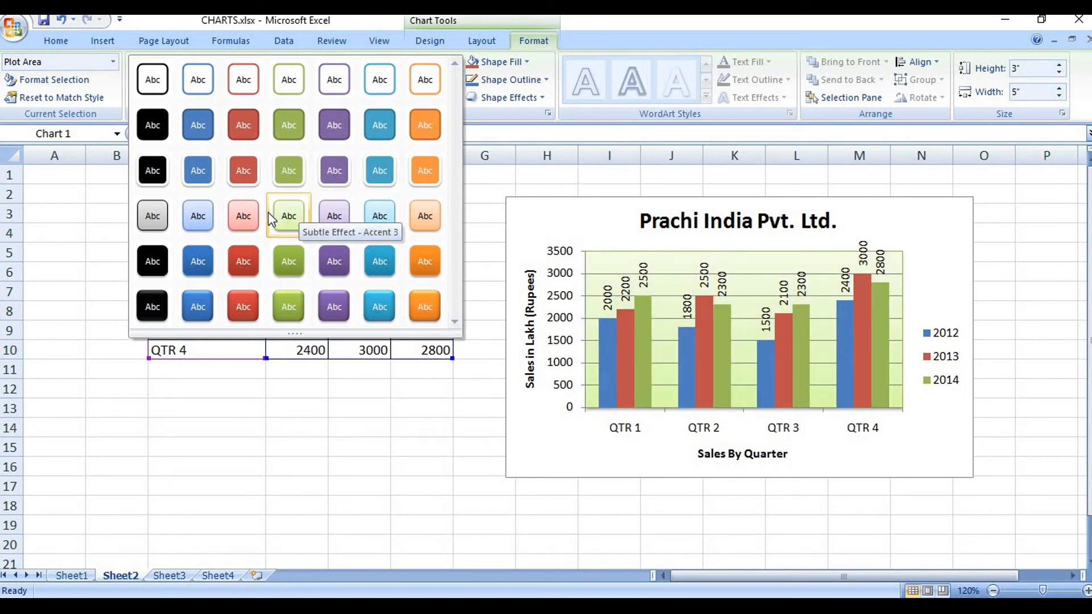
left_click(241, 266)
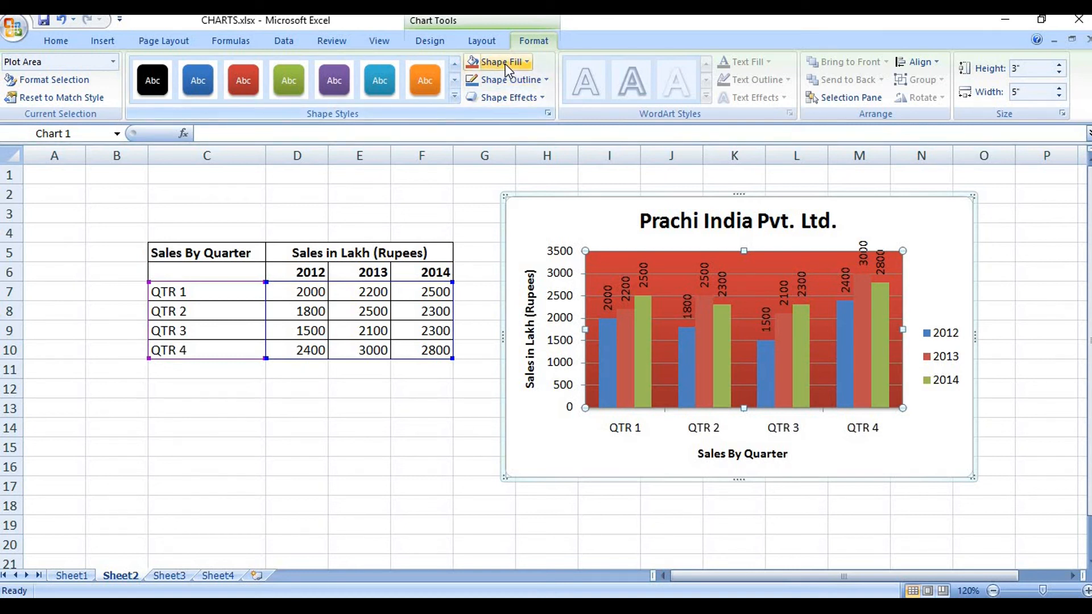
Step: Give the plot area the last inner shadow preset, and select the whole chart area
left_click(531, 98)
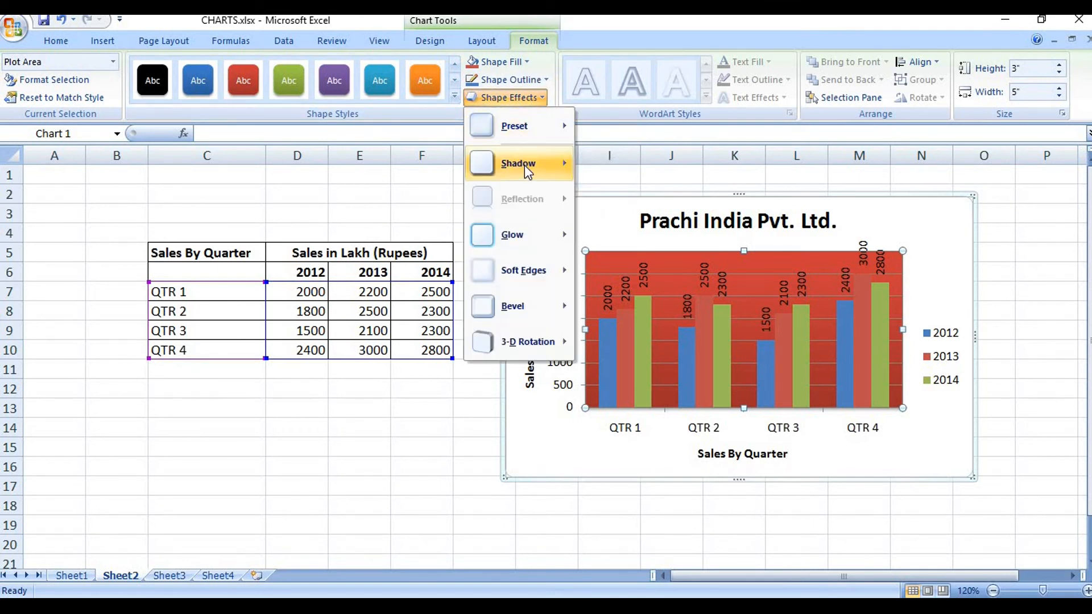
mouse_move(525, 166)
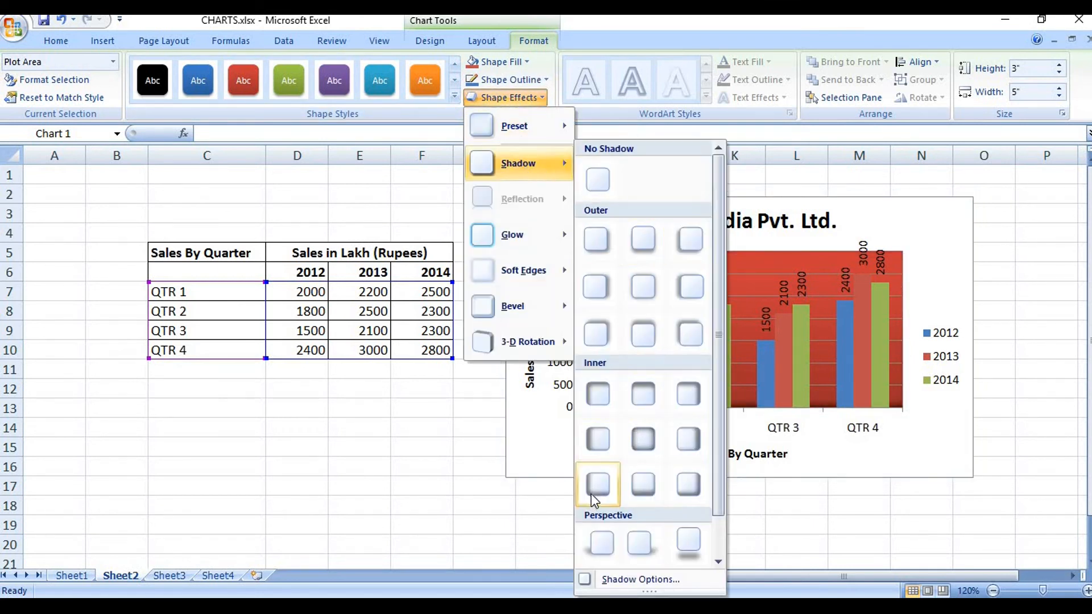
left_click(690, 483)
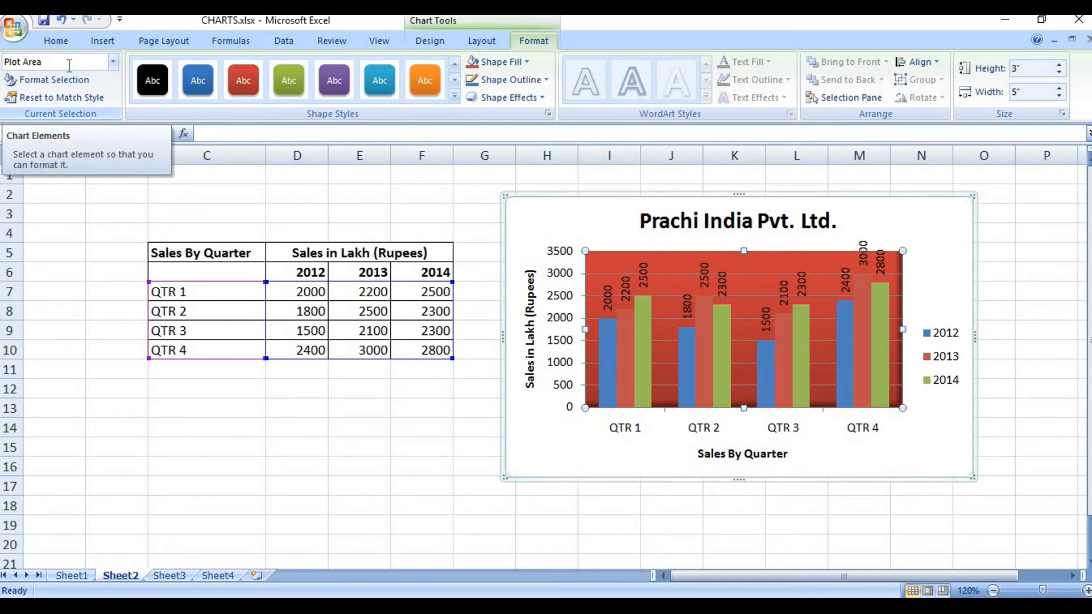
left_click(566, 197)
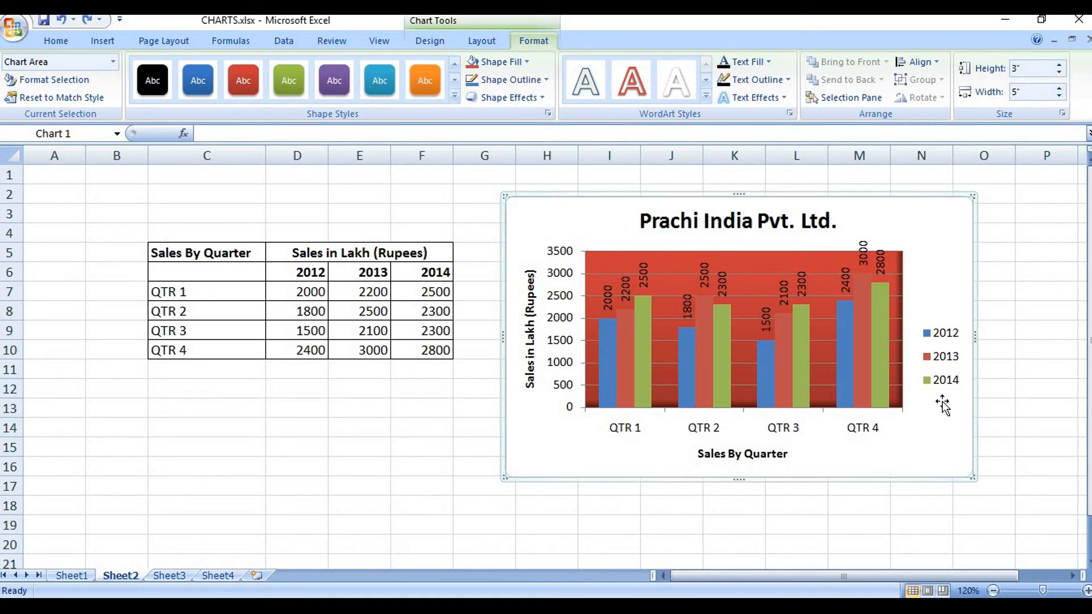
left_click(353, 433)
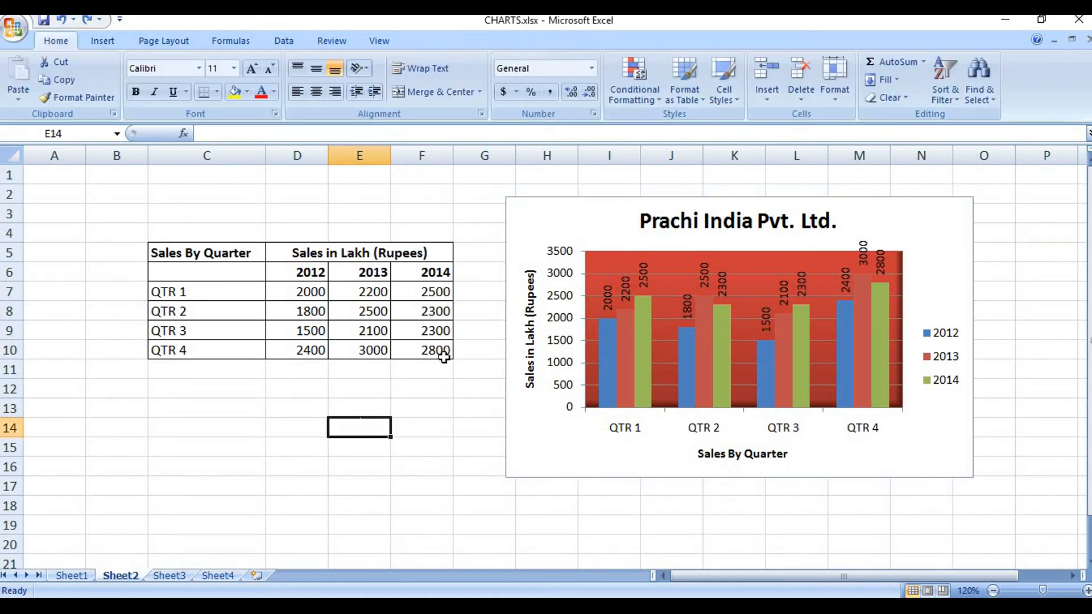
left_click(547, 203)
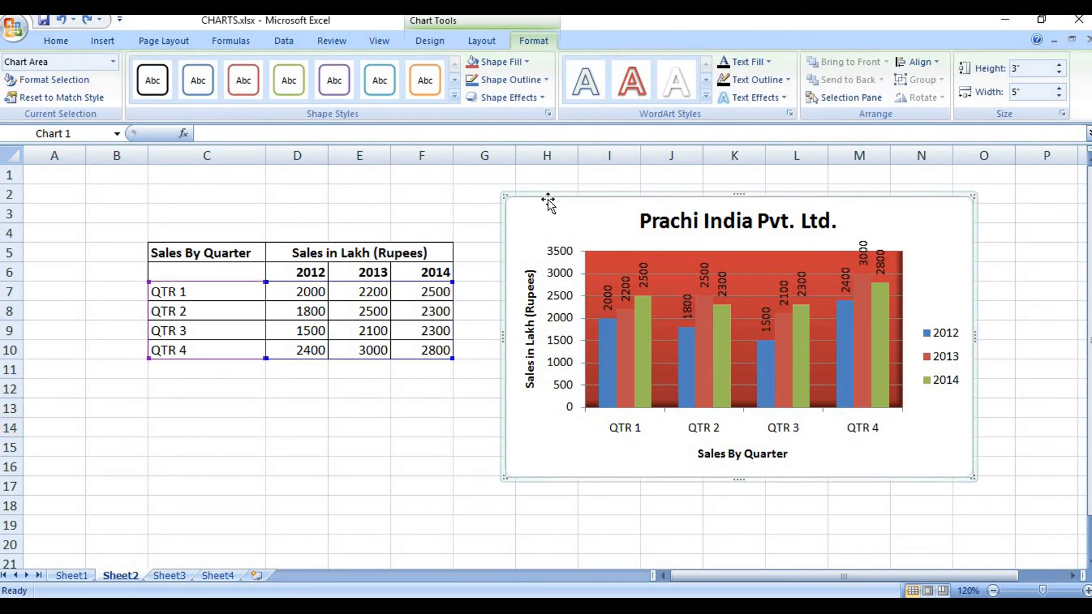
Step: Try a black custom fill colour on the chart area and undo it
left_click(527, 61)
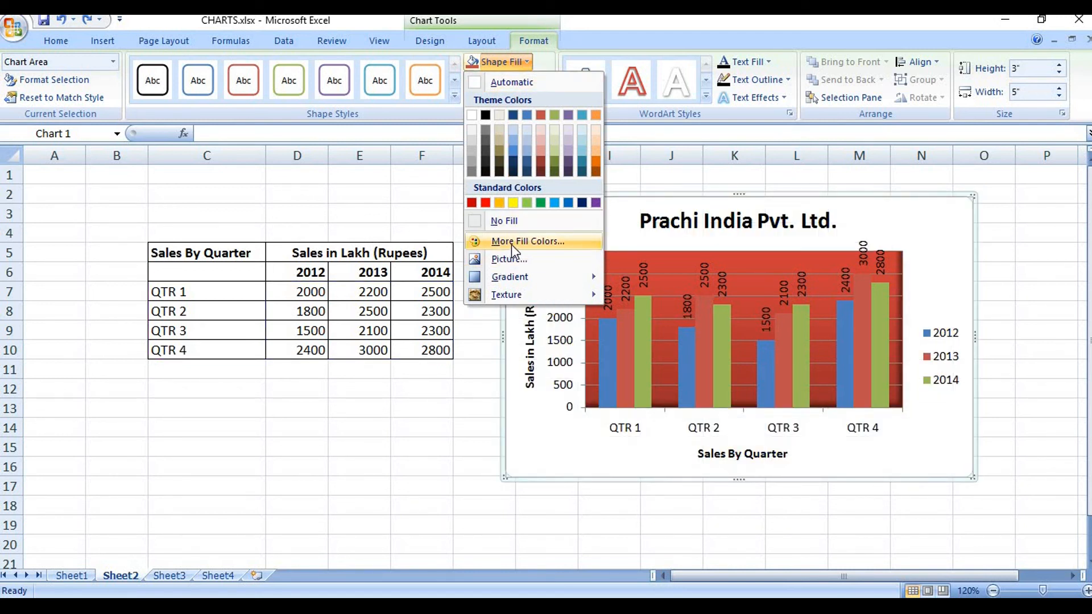
left_click(511, 241)
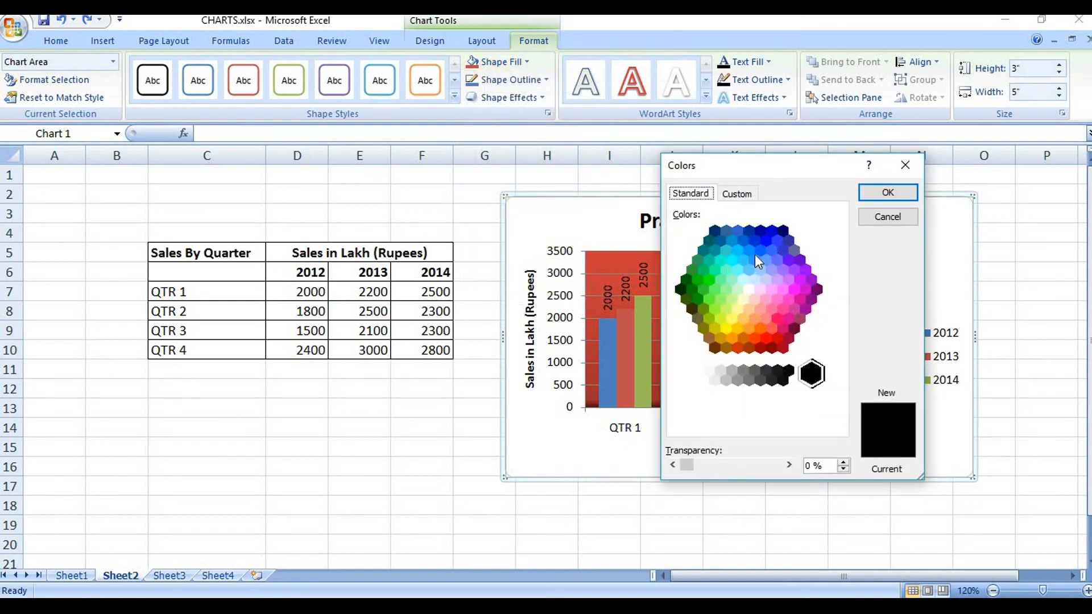
left_click(742, 194)
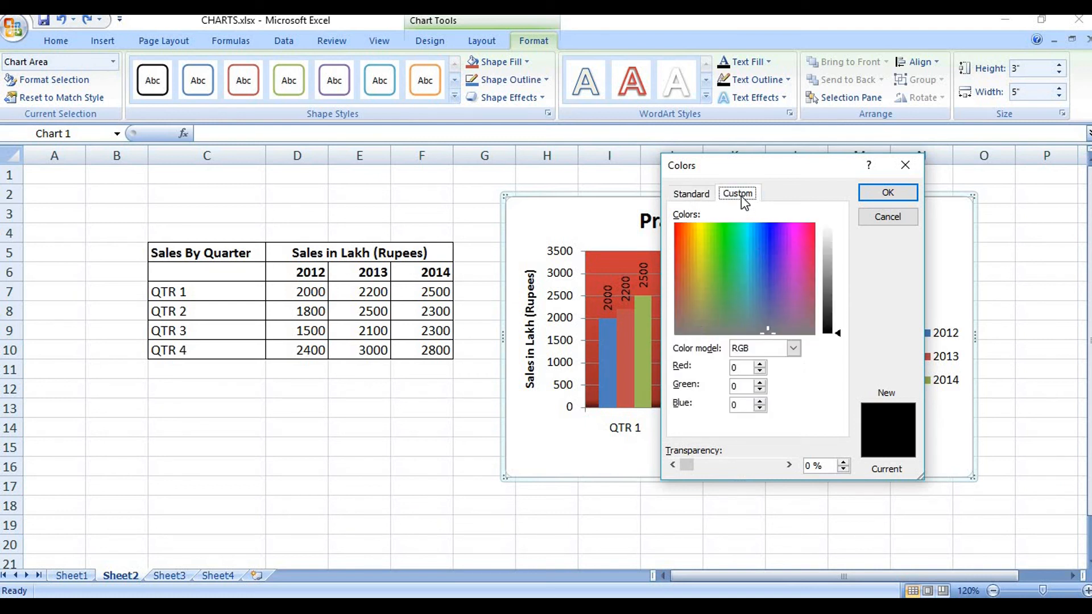
left_click(718, 246)
left_click(878, 193)
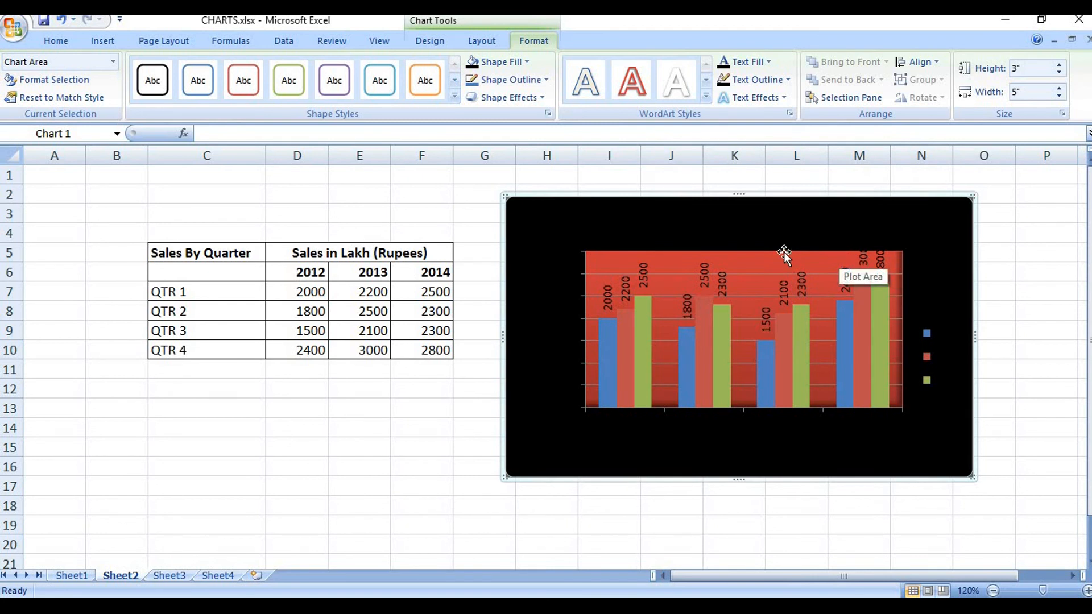
key("ctrl+z")
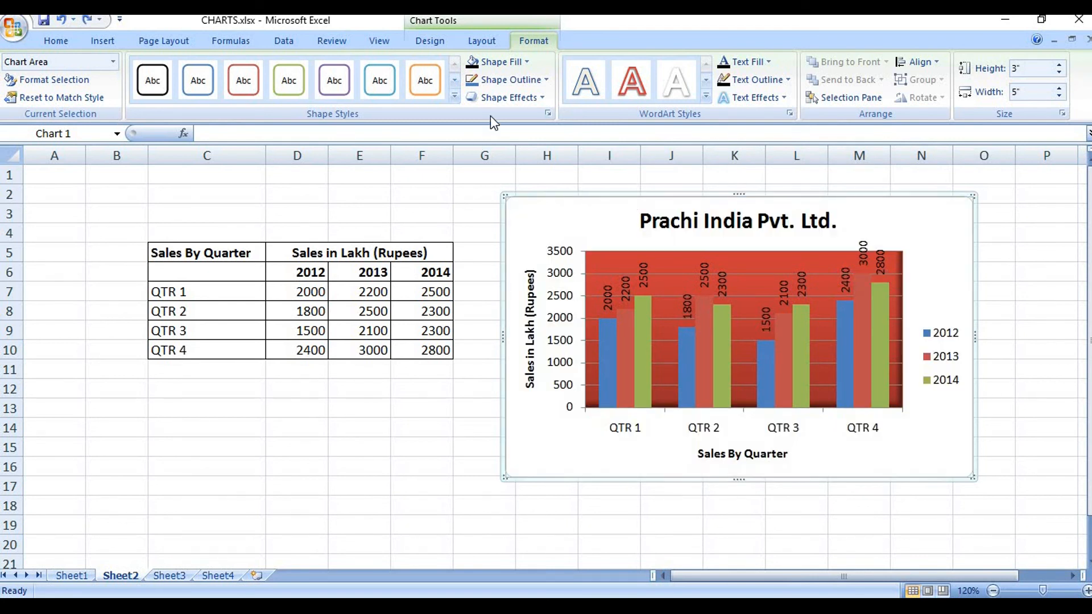
Step: Fill the chart area with the picture images.jpg from the Downloads folder
left_click(501, 58)
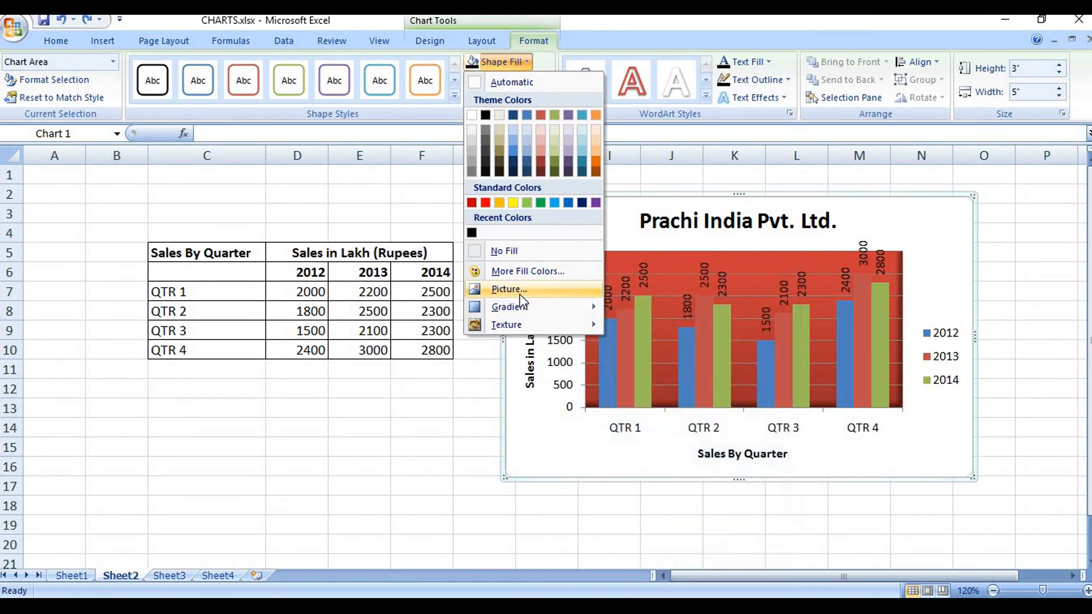
left_click(519, 289)
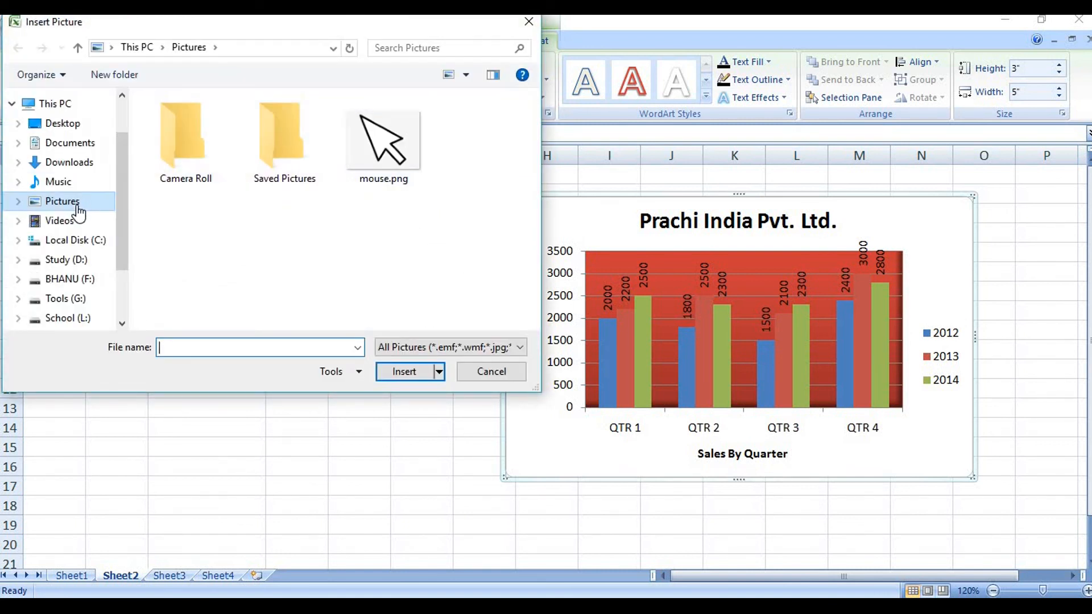
left_click(68, 162)
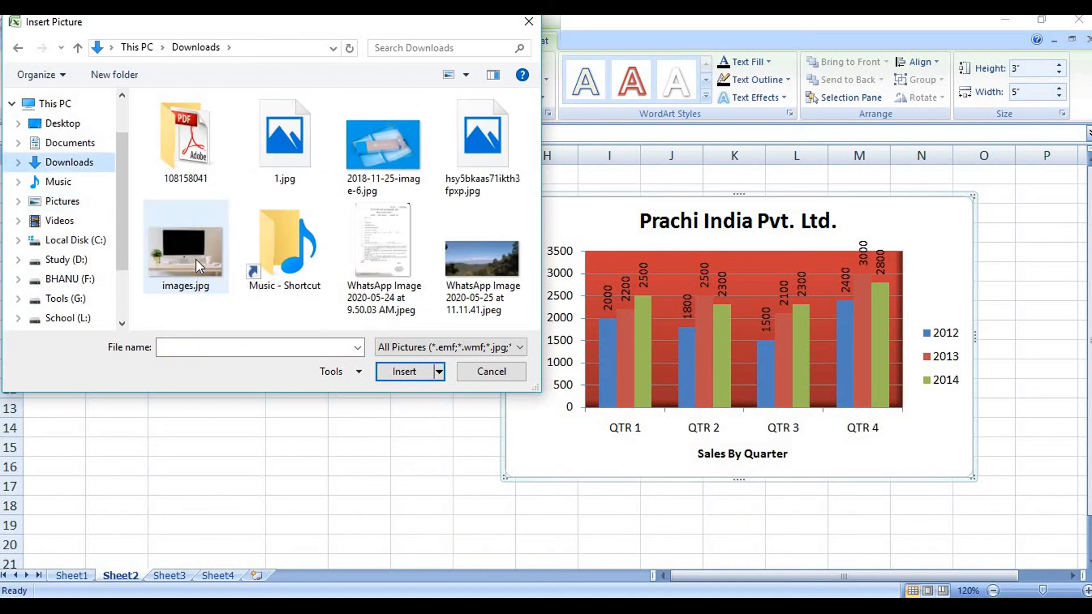
left_click(195, 258)
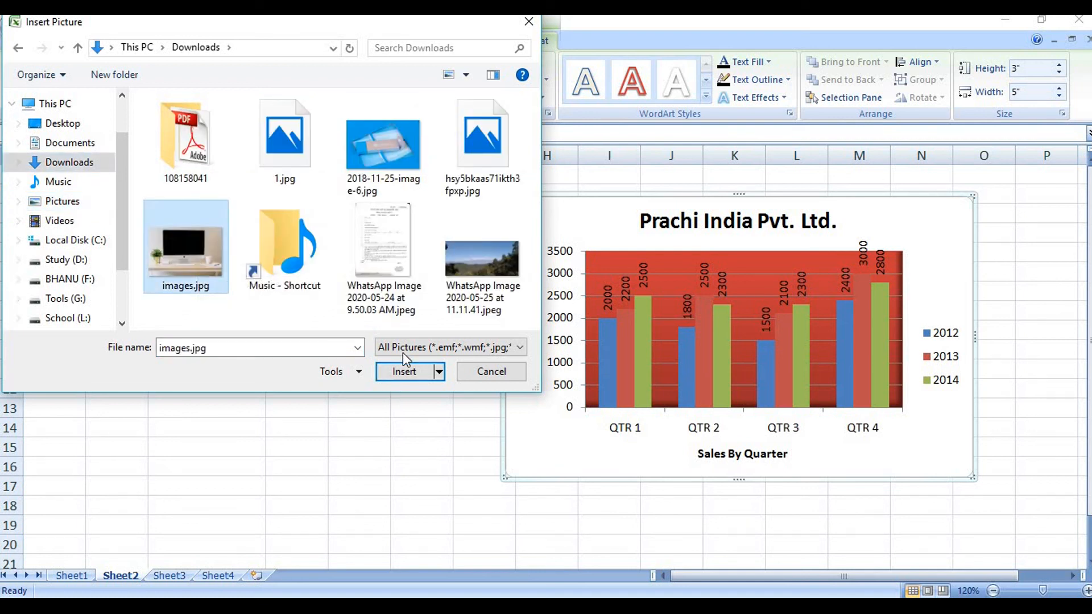
left_click(394, 368)
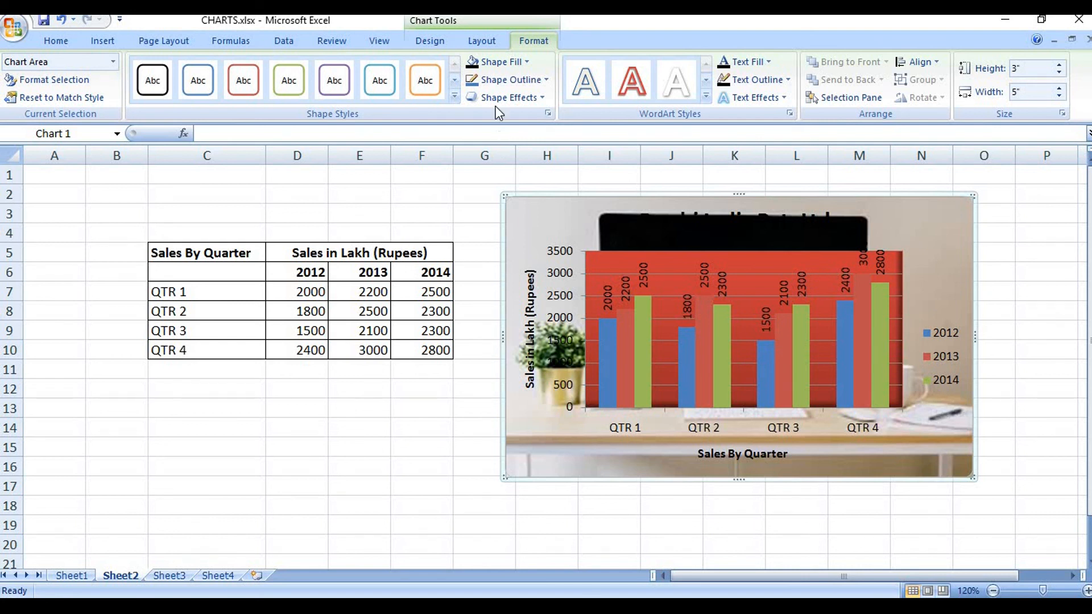
Step: Fill the chart area with the white marble texture in place of the picture
left_click(522, 61)
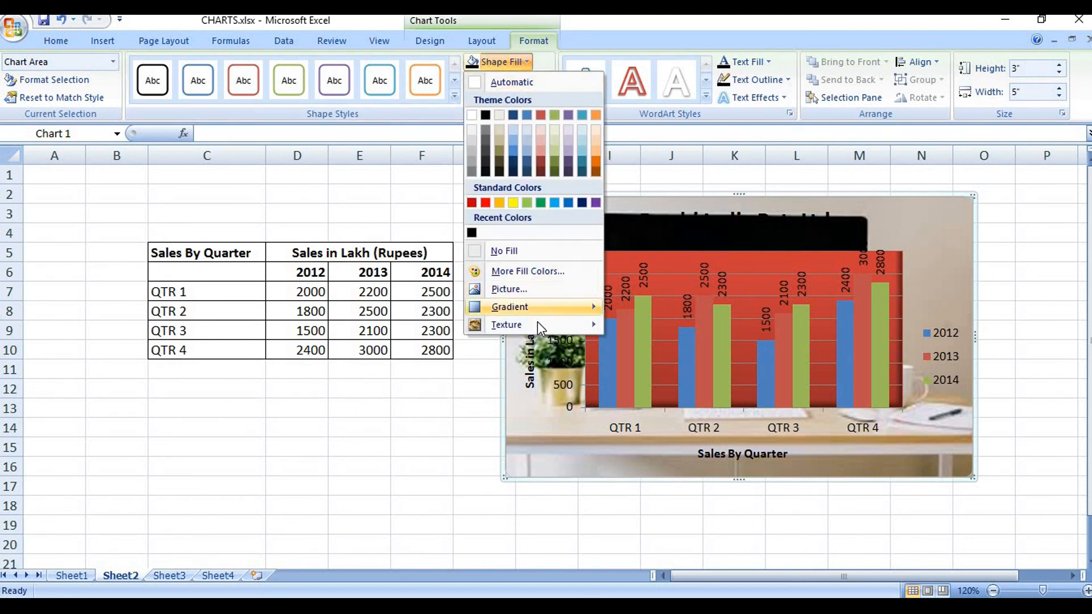
mouse_move(537, 322)
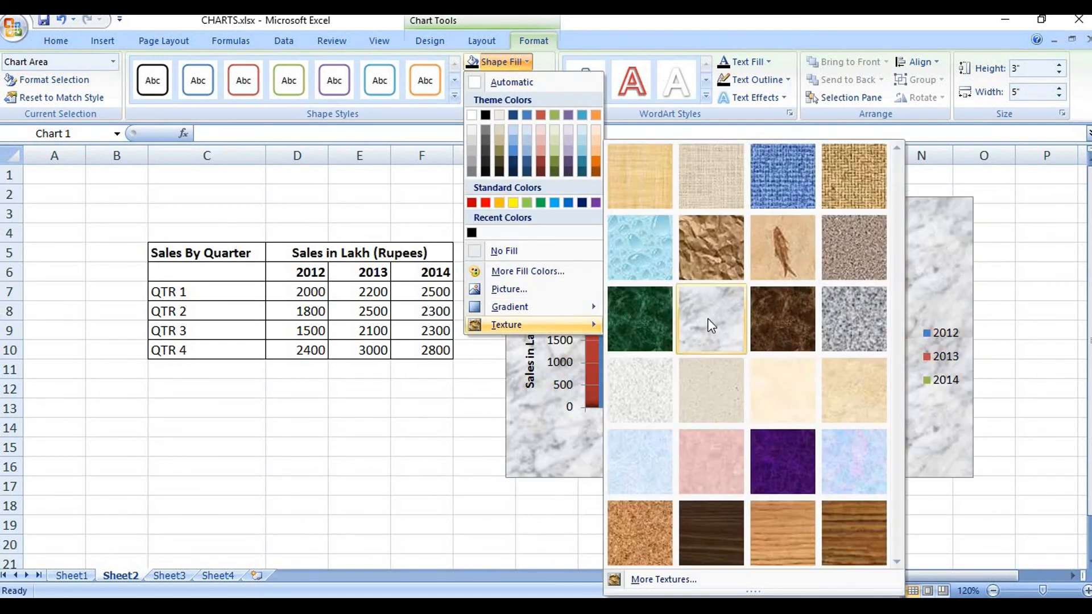
left_click(707, 319)
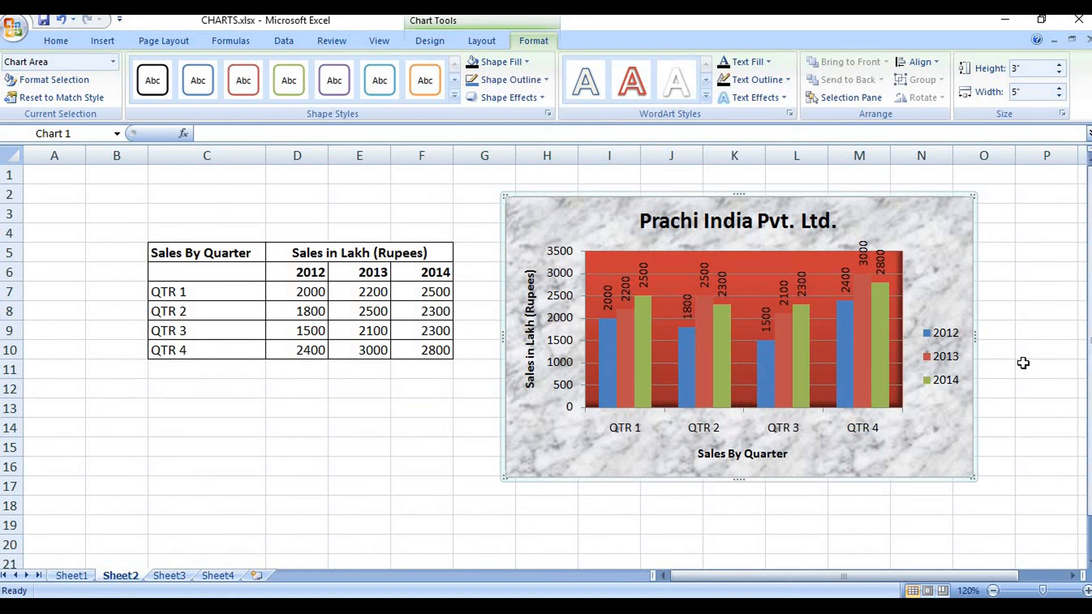
Step: Apply the blue-outlined WordArt style, first in the gallery's top row, to all of the chart's text
left_click(857, 193)
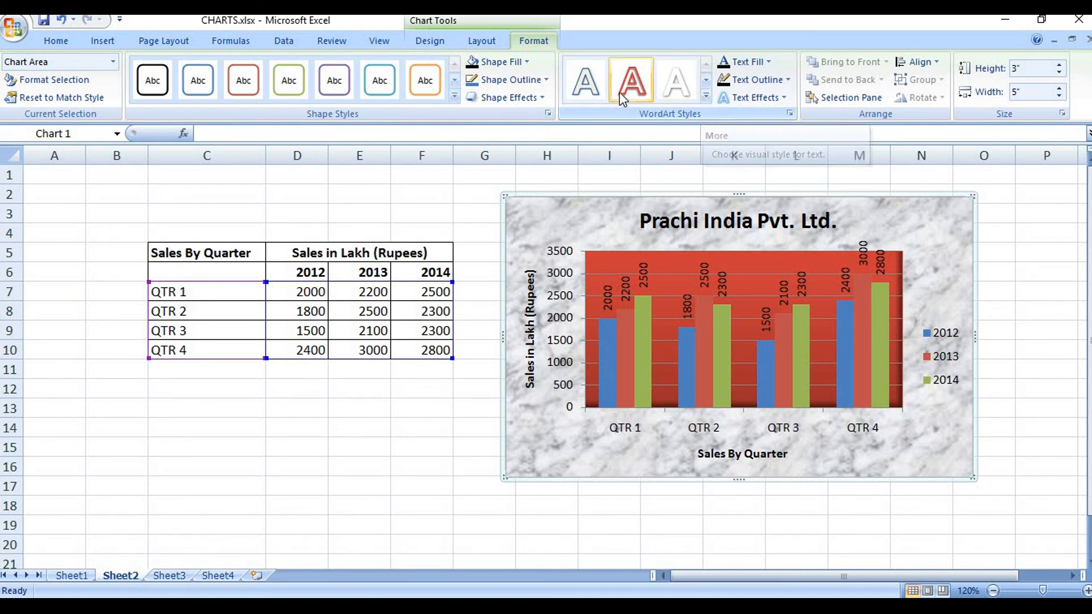
left_click(707, 100)
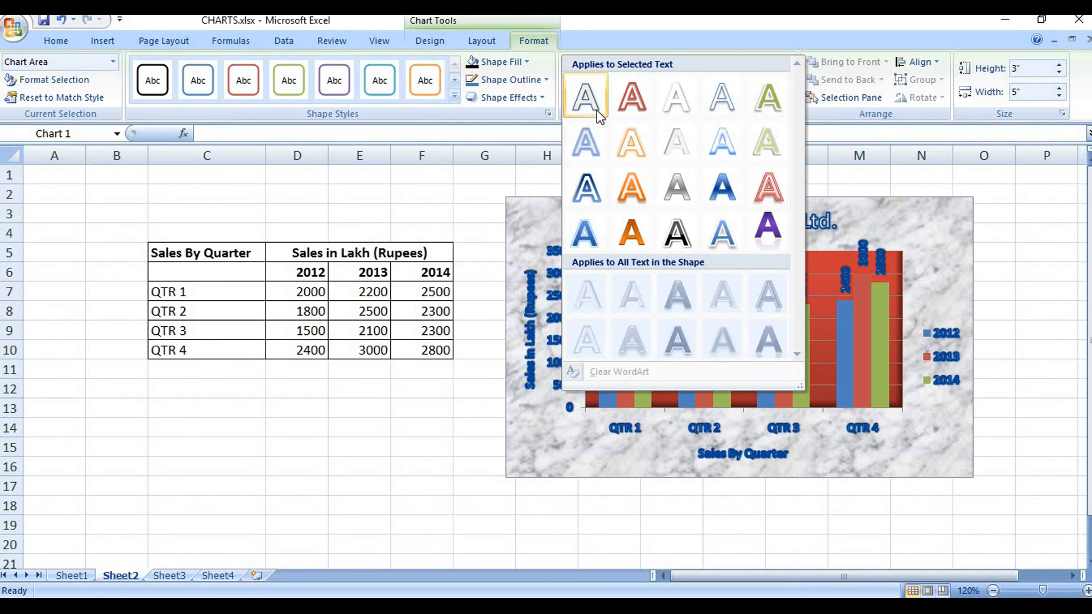
left_click(594, 105)
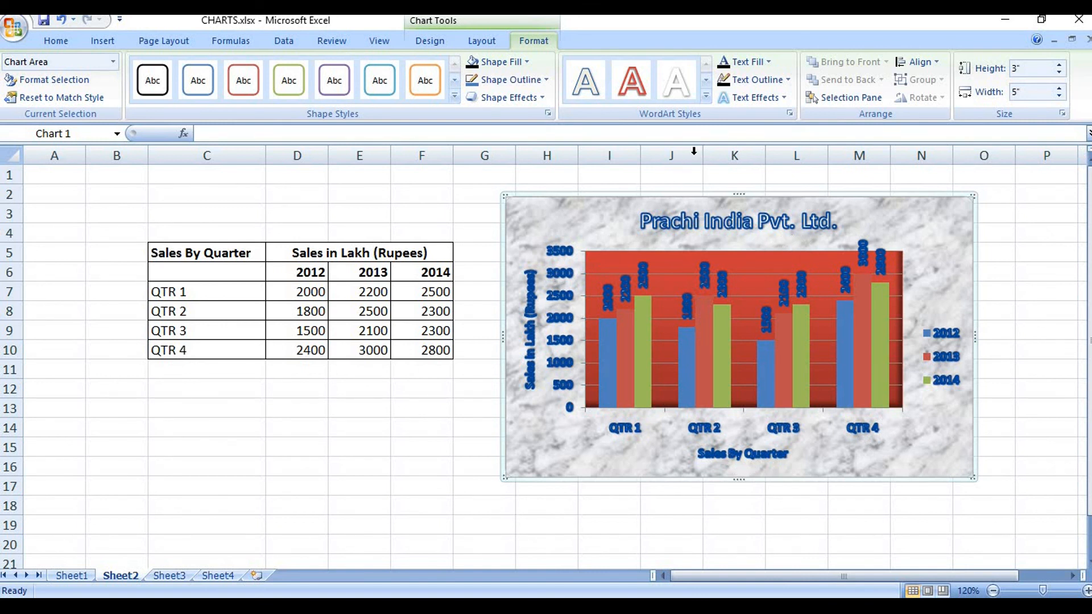
Step: Apply the black WordArt style with white outline from the fourth row to the chart's text, and choose a dark theme shade as text fill
left_click(706, 97)
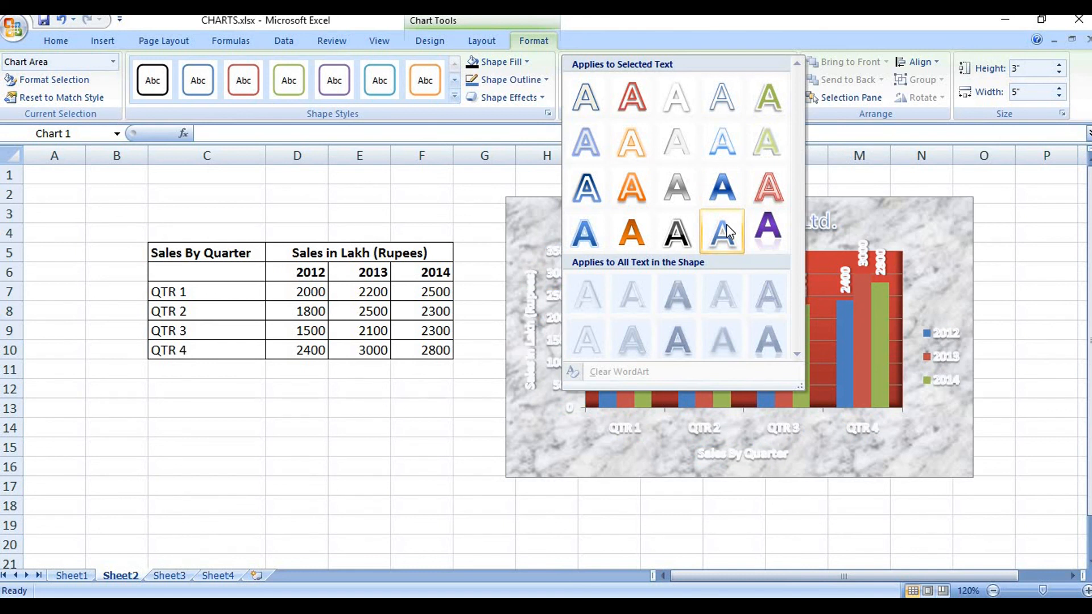
left_click(676, 233)
mouse_move(888, 382)
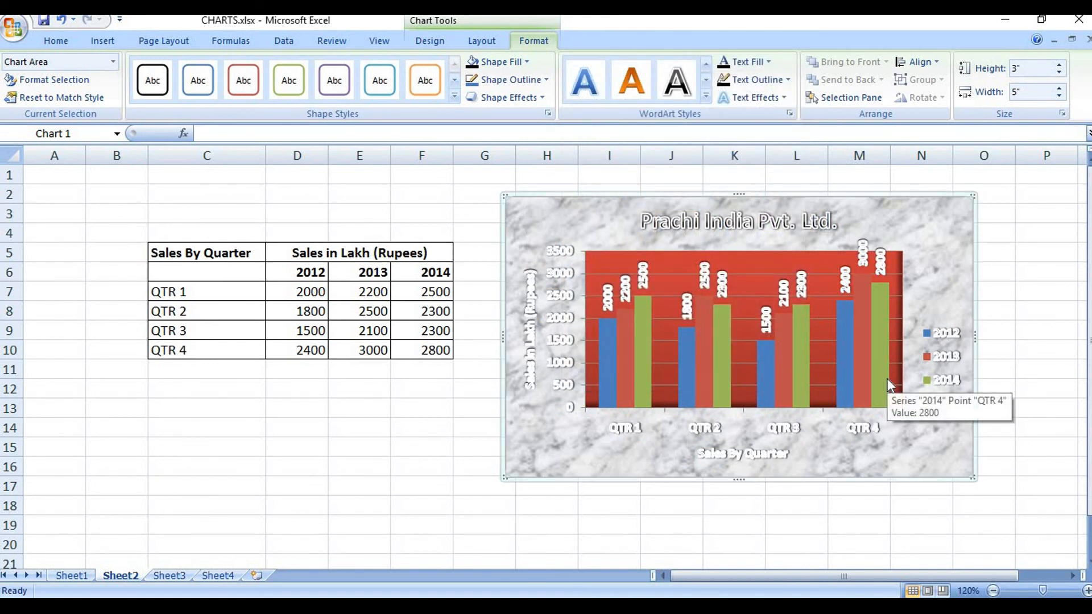
left_click(751, 62)
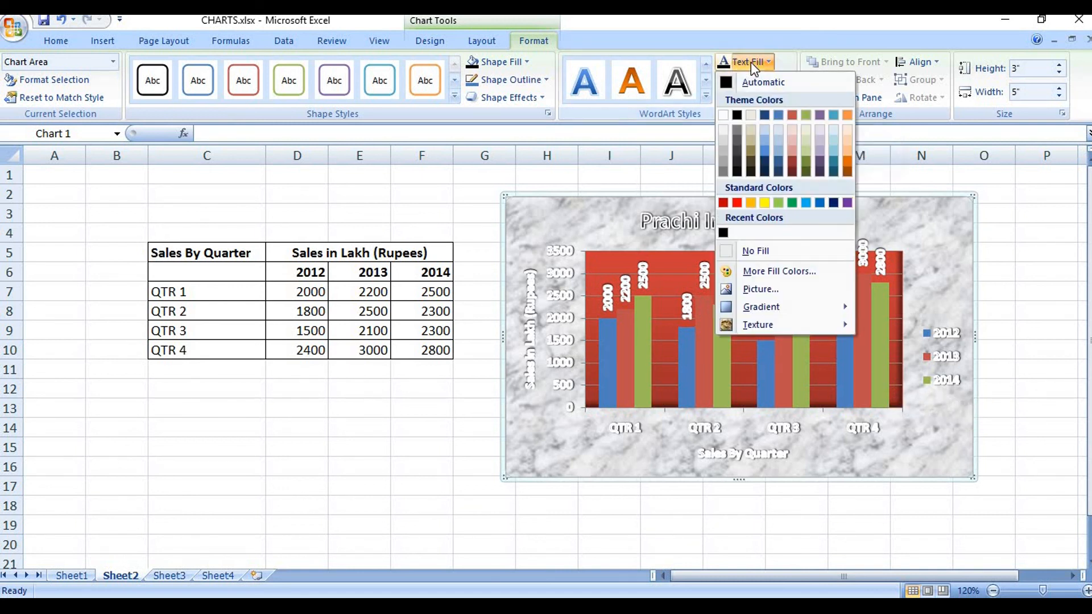
left_click(740, 155)
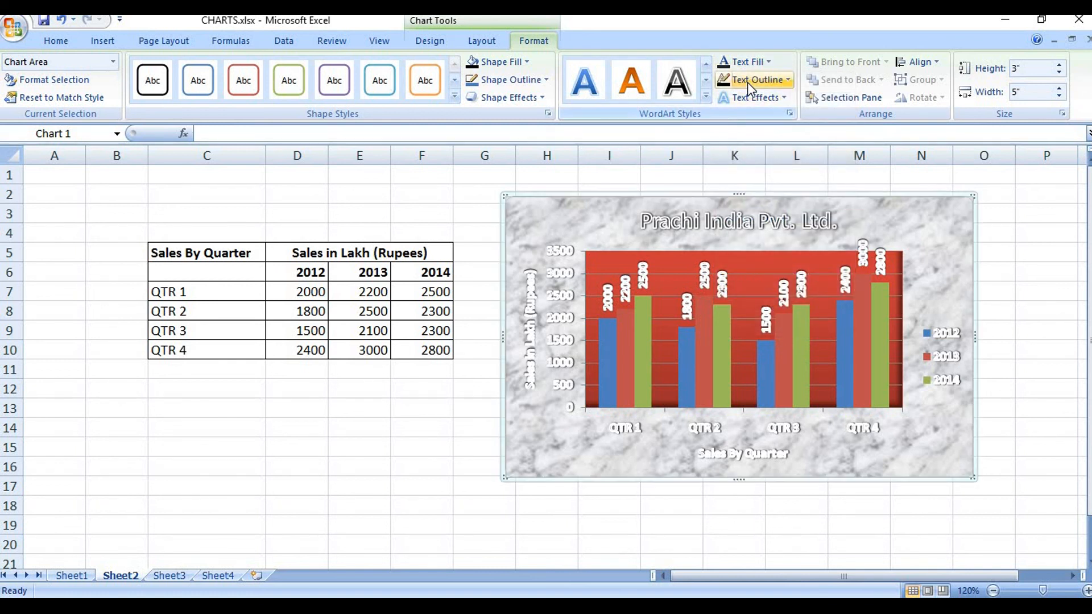